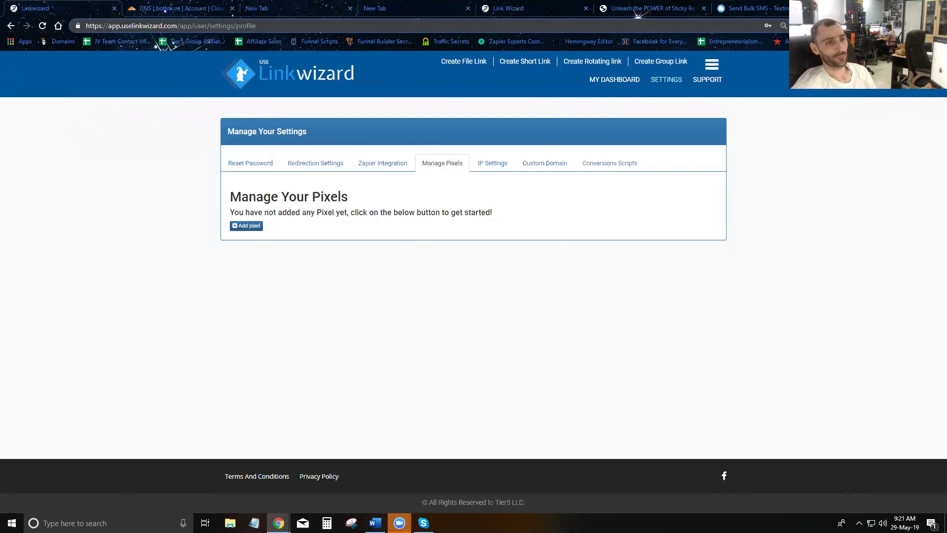
Step: Open facebook.com in a new browser tab and go to Ads Manager
key("ctrl+t")
type("facebook.com")
key("Return")
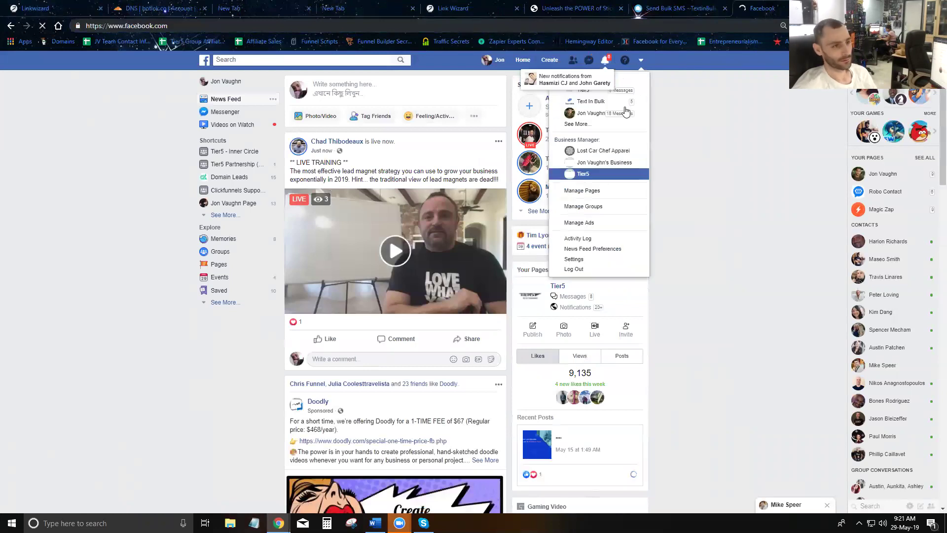
left_click(585, 208)
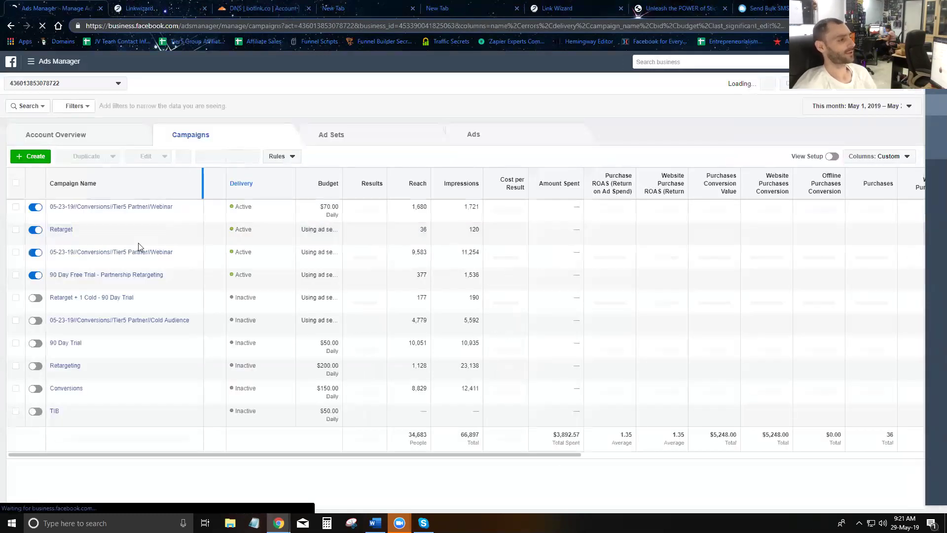
Step: Open the details of the tier5.us pixel from the Facebook pixel data sources
left_click(31, 62)
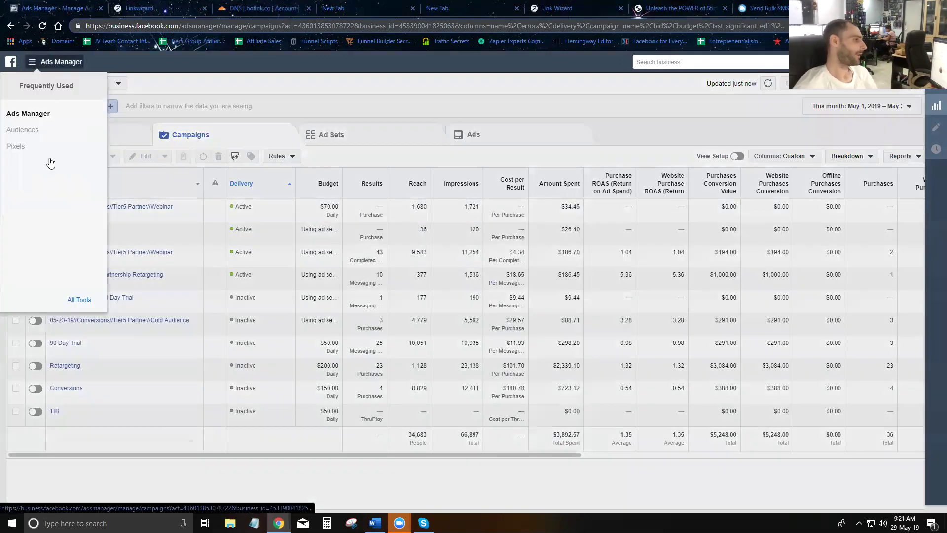
left_click(14, 148)
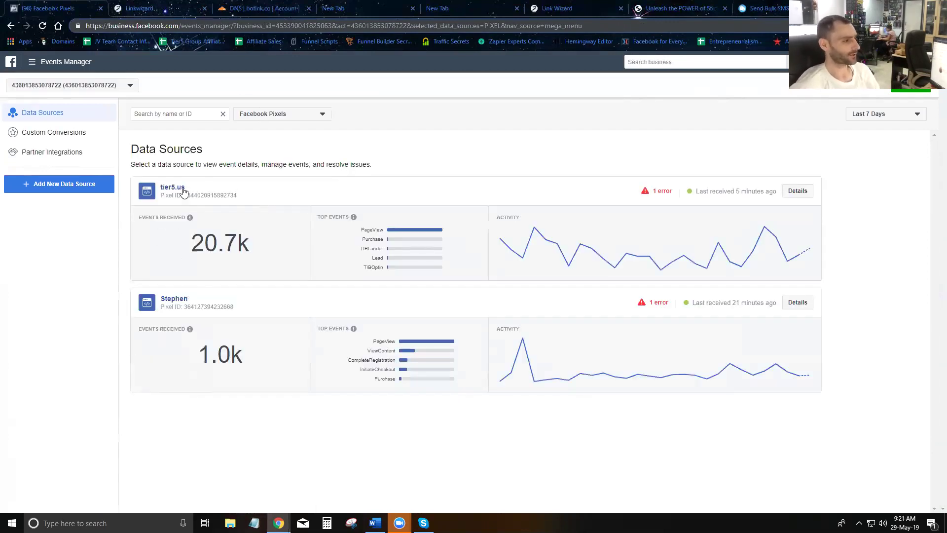
left_click(173, 188)
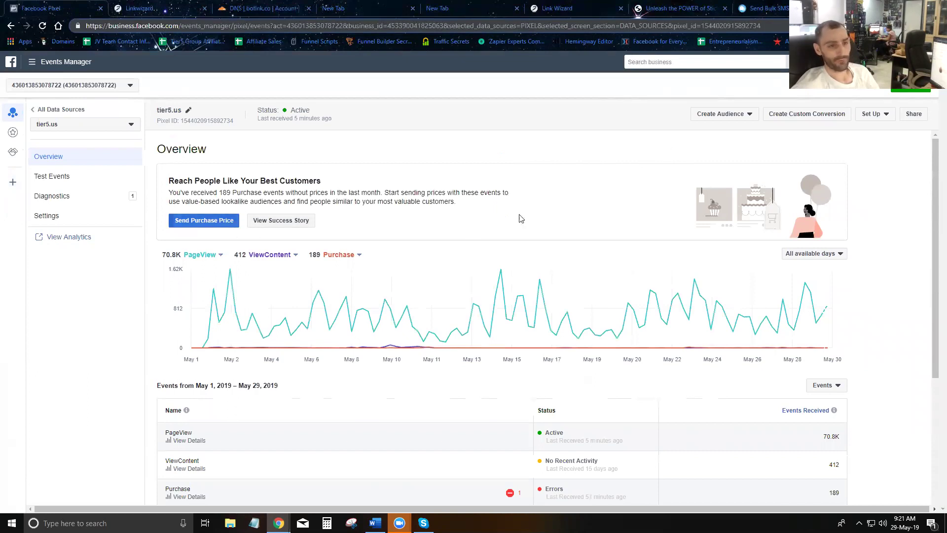
Step: Review the manual installation code for the tier5.us pixel, and close the instructions
left_click(883, 114)
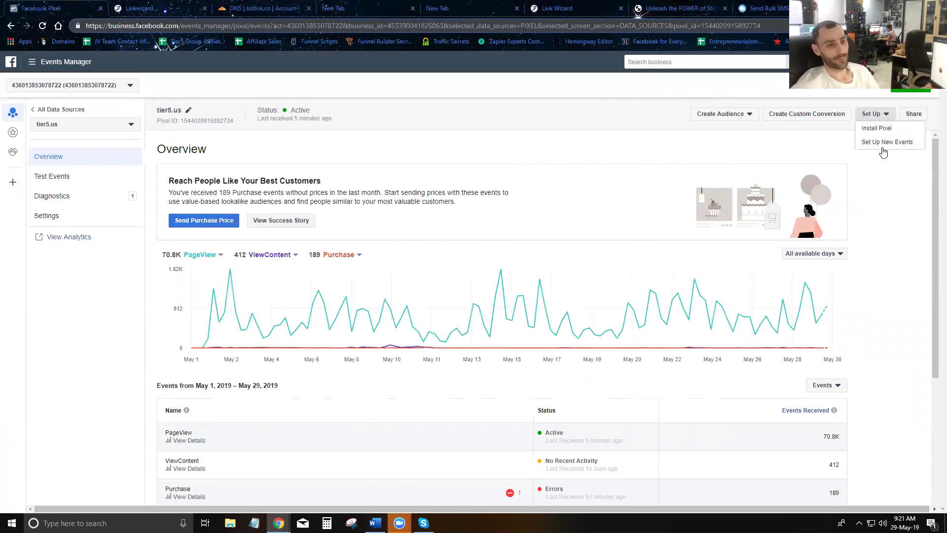
left_click(872, 129)
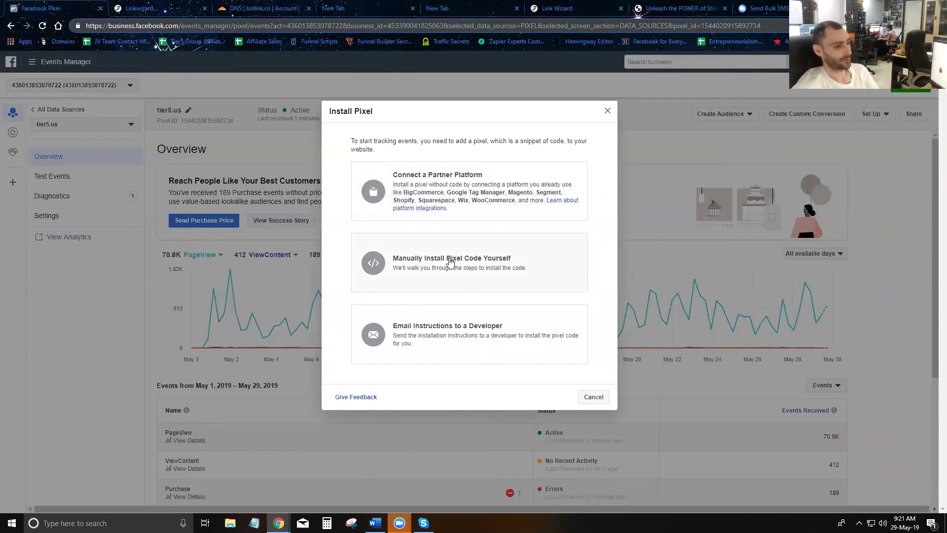
left_click(451, 259)
scroll(444, 331, "down", 3)
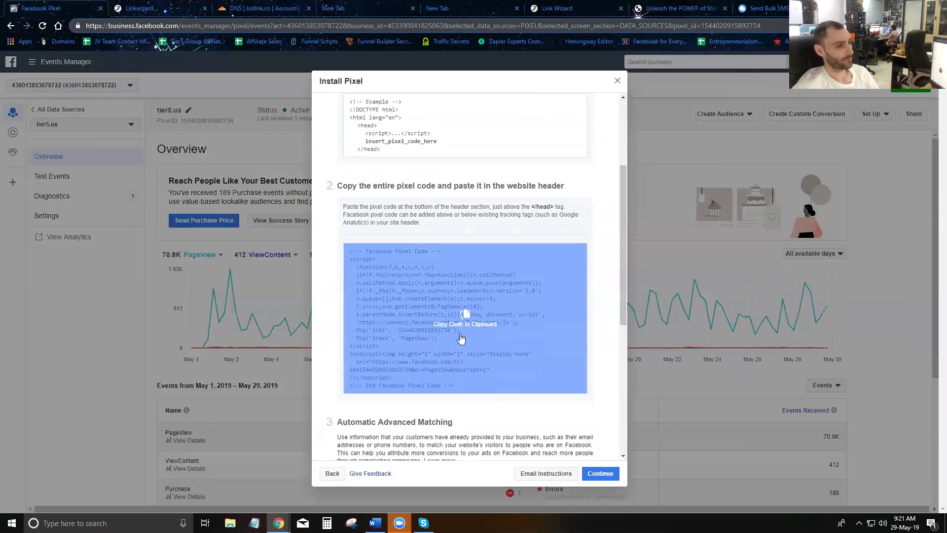
scroll(464, 327, "up", 3)
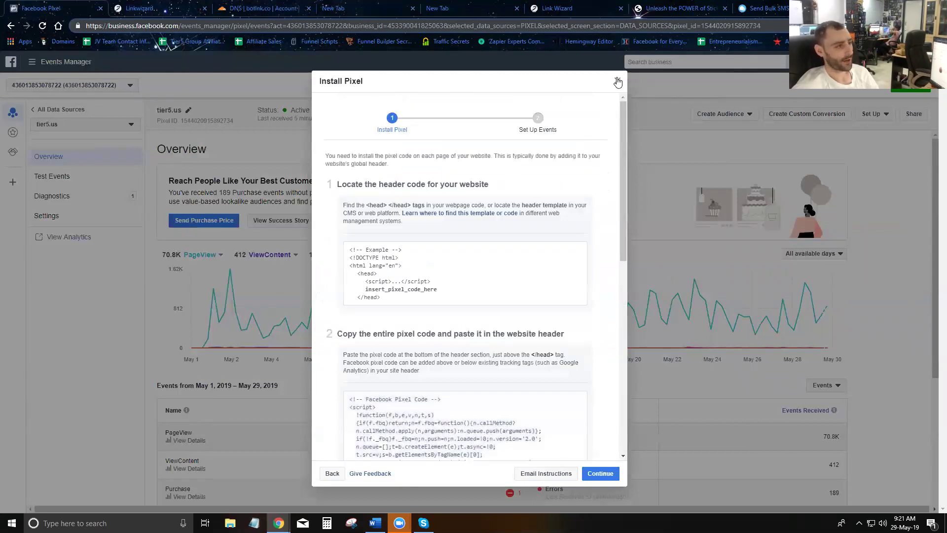
left_click(618, 82)
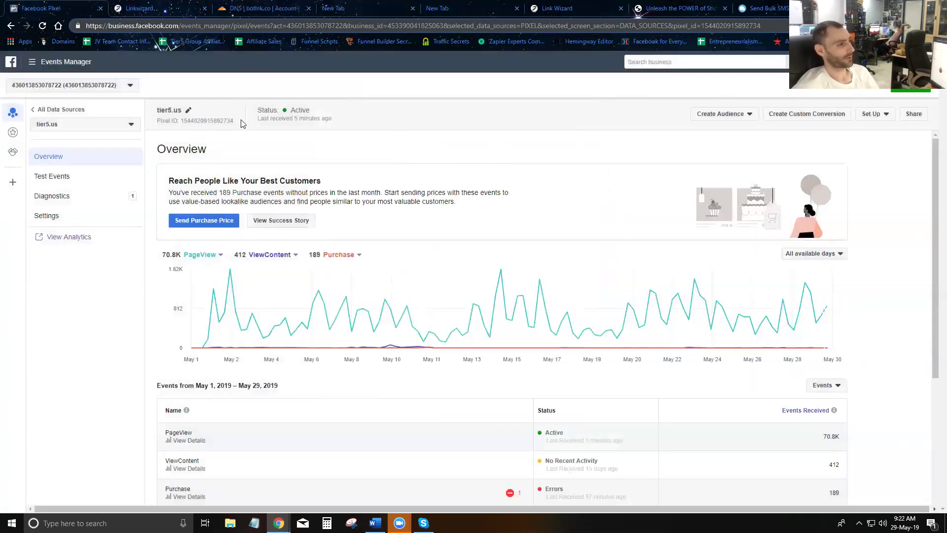
Step: Copy the tier5.us pixel's ID and switch back to Linkwizard's pixel settings
left_click(217, 121)
key("ctrl+c")
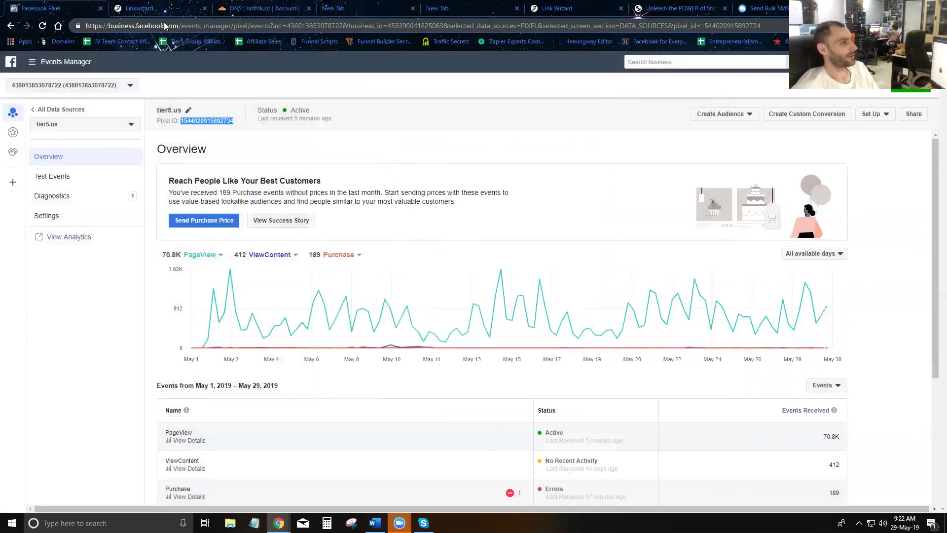
left_click(166, 5)
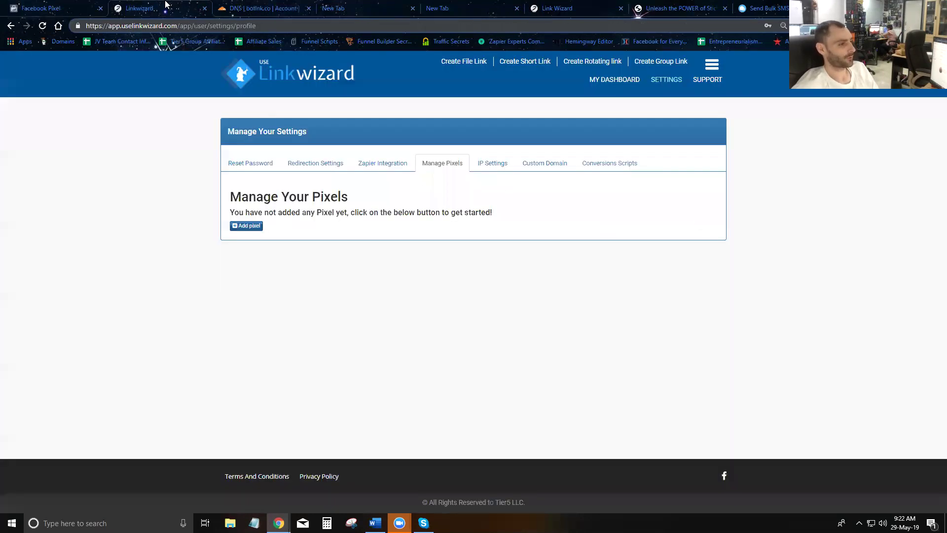
Step: Add a Facebook pixel named "Tier5 US FB" with the copied pixel ID and save it
left_click(247, 227)
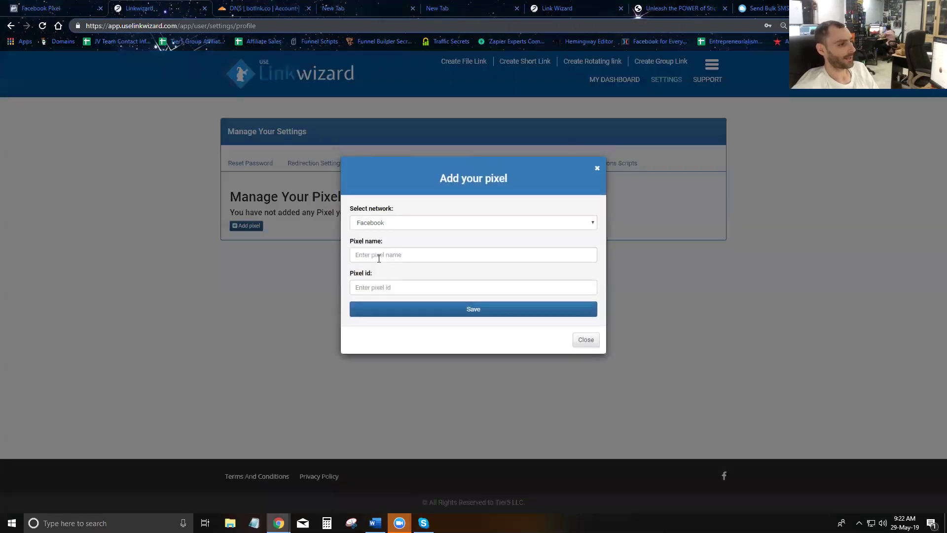
left_click(397, 223)
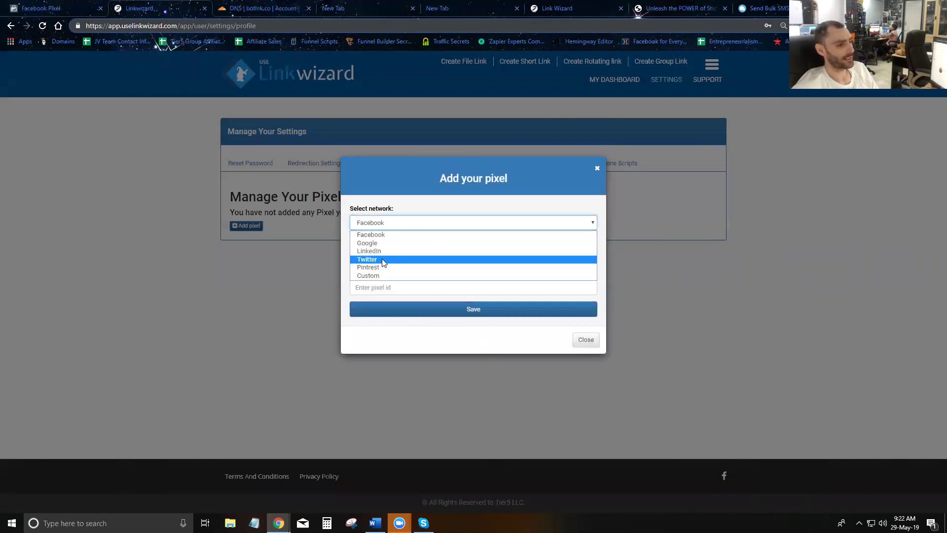
left_click(395, 234)
left_click(405, 258)
type("Tier5 US FB")
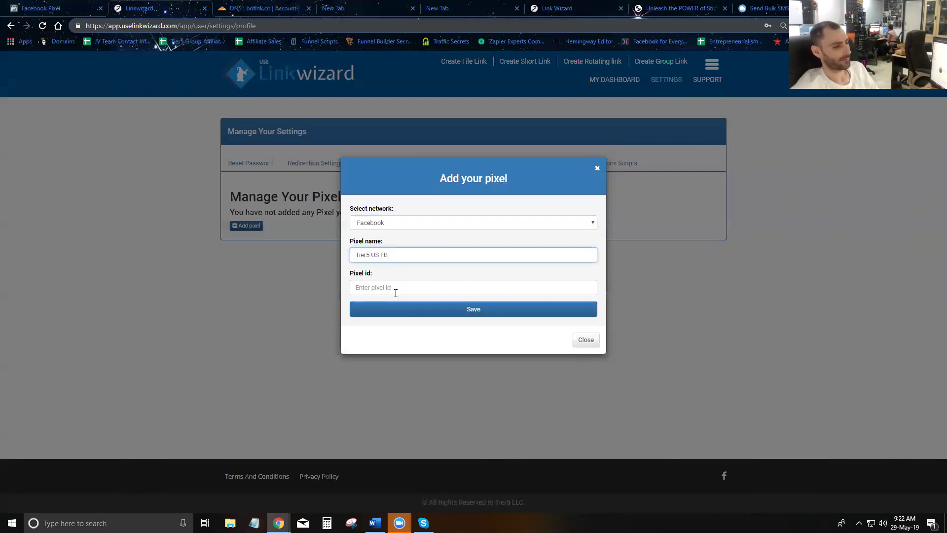
left_click(396, 293)
key("ctrl+v")
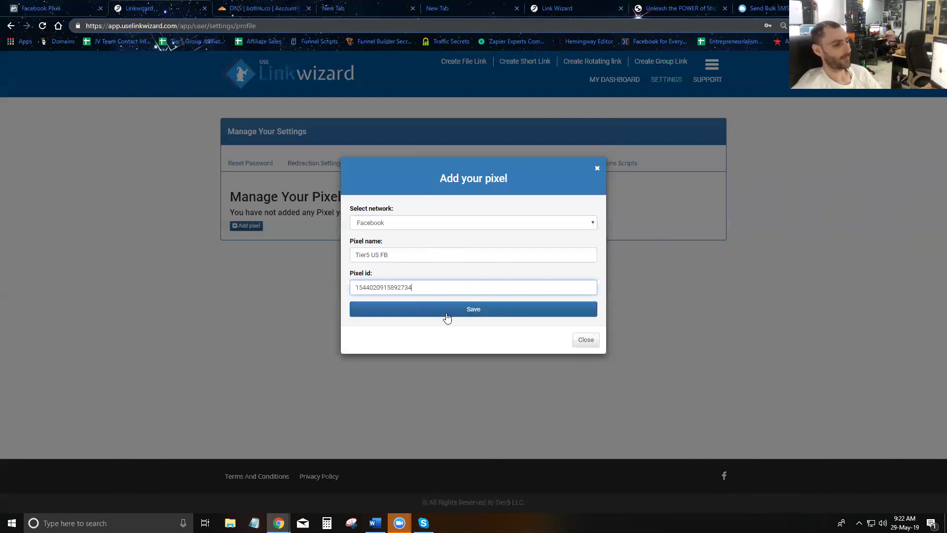
left_click(462, 313)
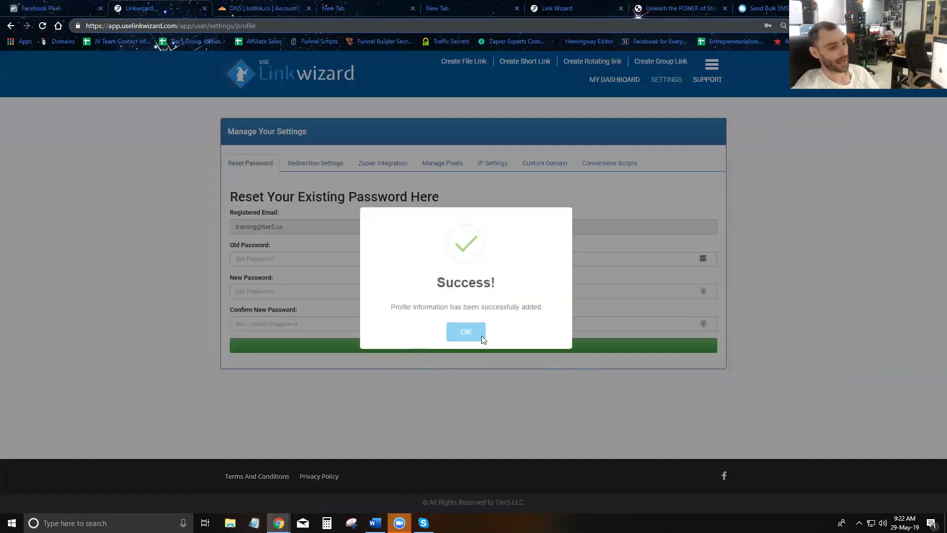
left_click(481, 336)
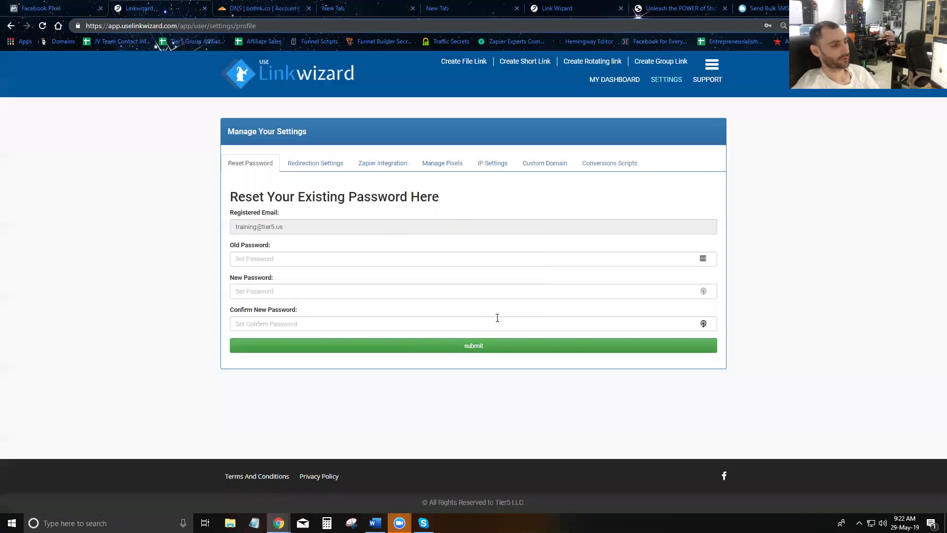
Step: Start a new short link and attach the Tier5 US FB pixel to it
left_click(525, 63)
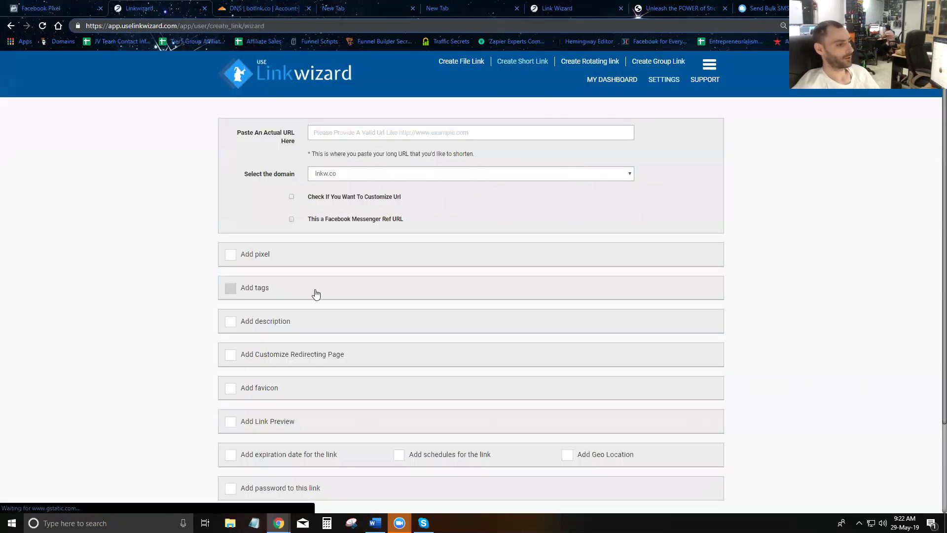
left_click(230, 254)
left_click(291, 296)
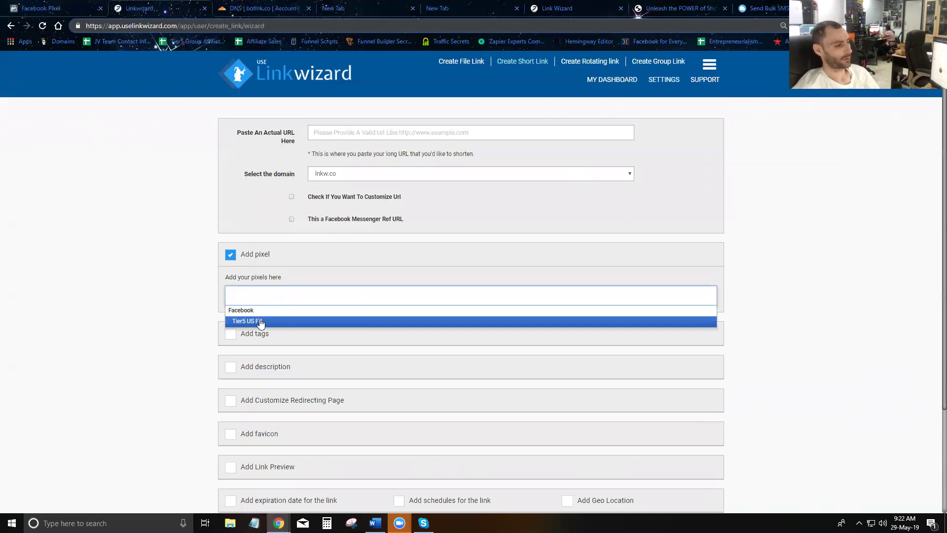
left_click(291, 323)
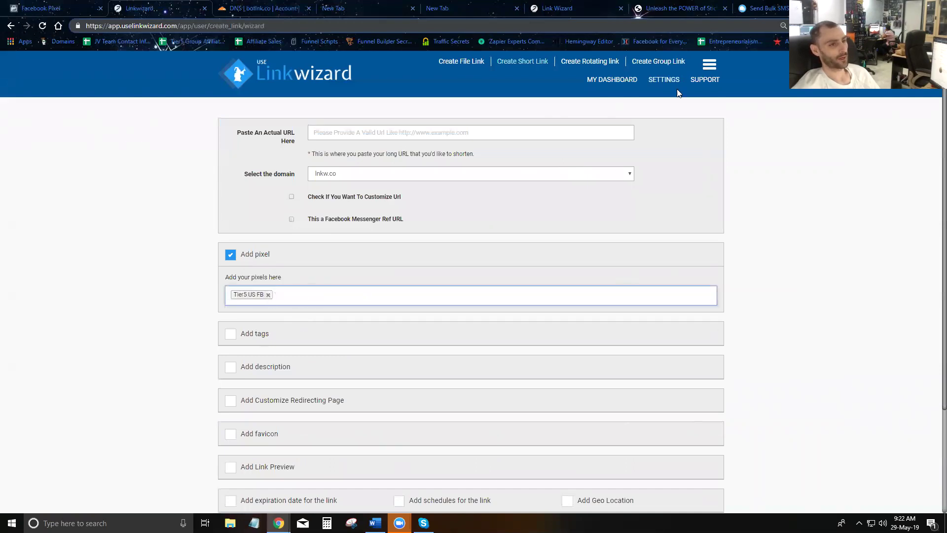
Step: Return to the pixel settings and start another new pixel with Custom as its network
left_click(664, 80)
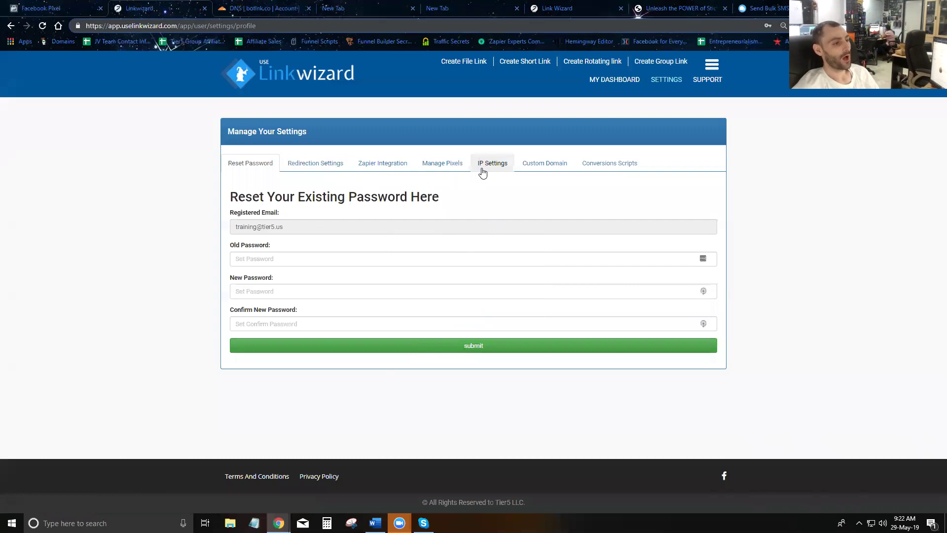
left_click(444, 166)
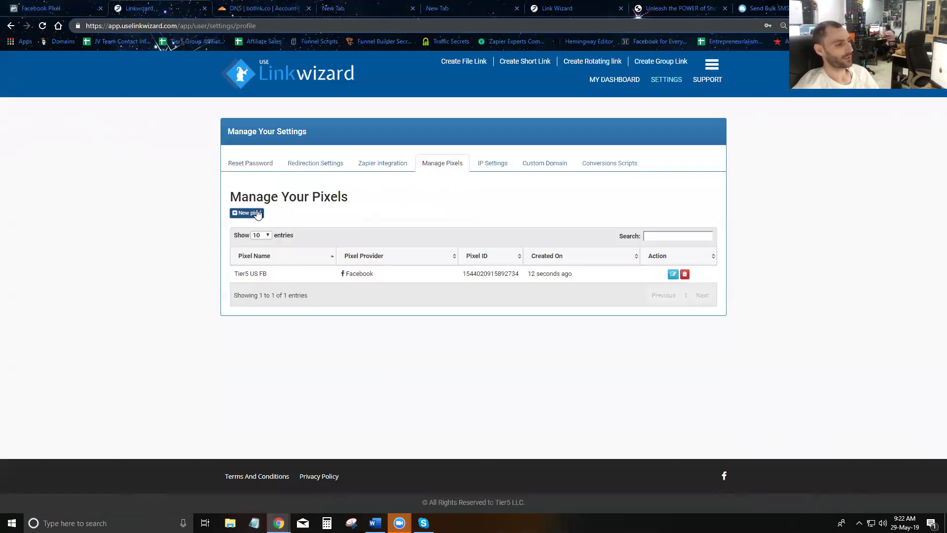
left_click(257, 214)
left_click(380, 220)
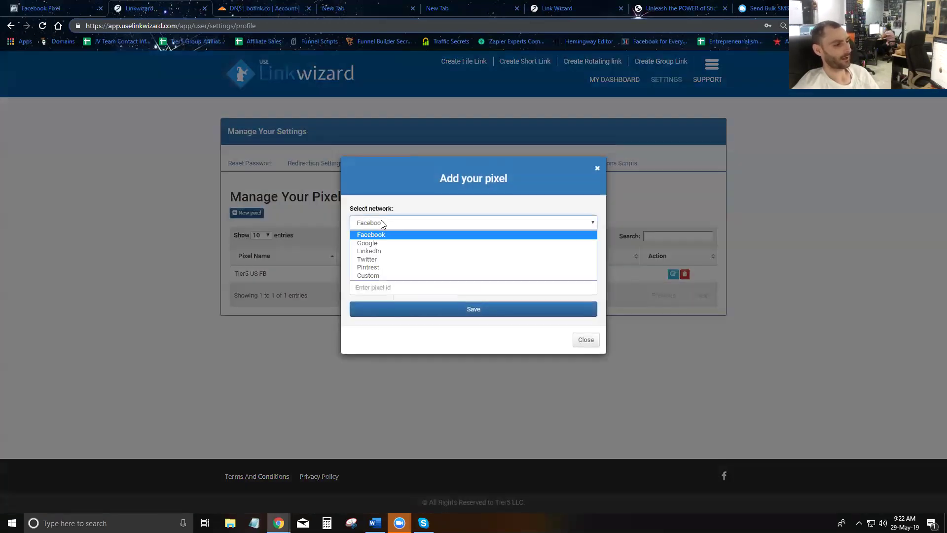
left_click(367, 276)
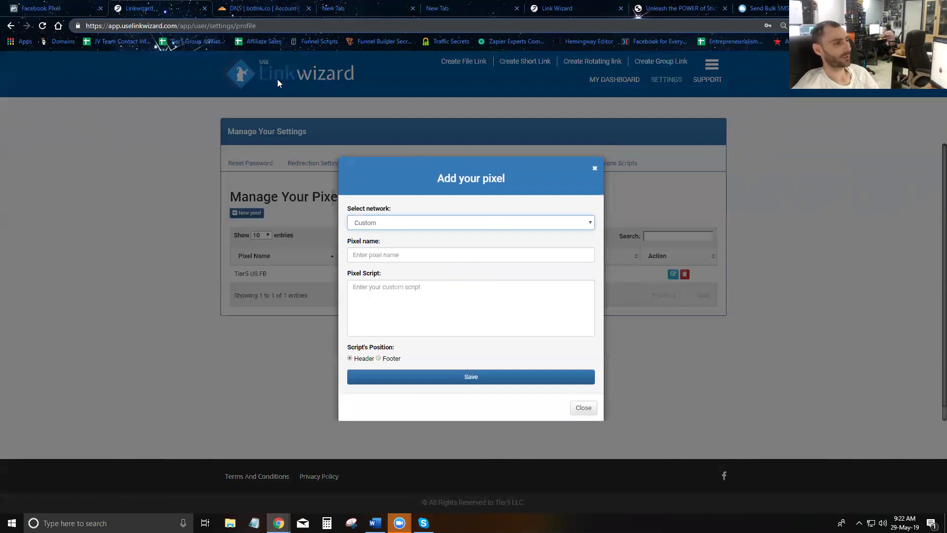
Step: Switch to Facebook Events Manager and start a custom conversion for tier5.us named "pdf-download"
key("ctrl+shift+Tab")
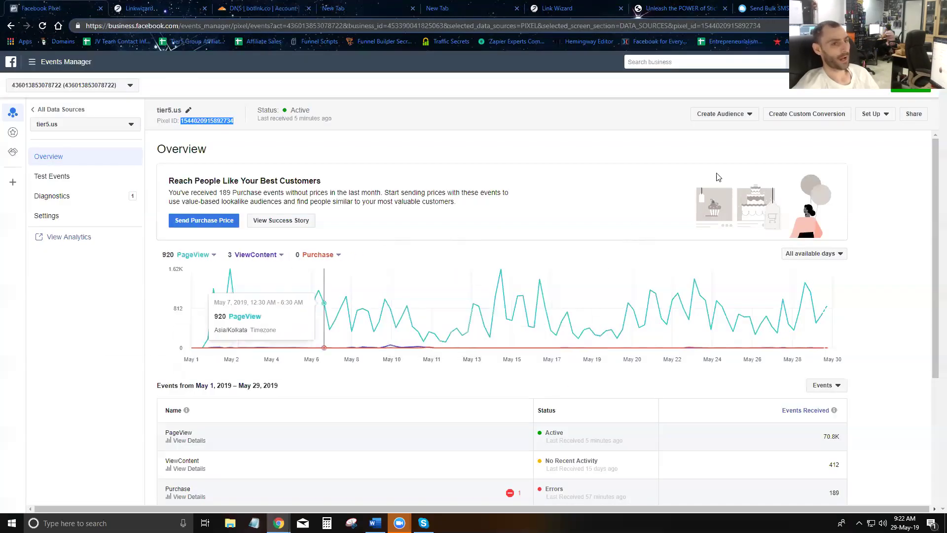
left_click(871, 116)
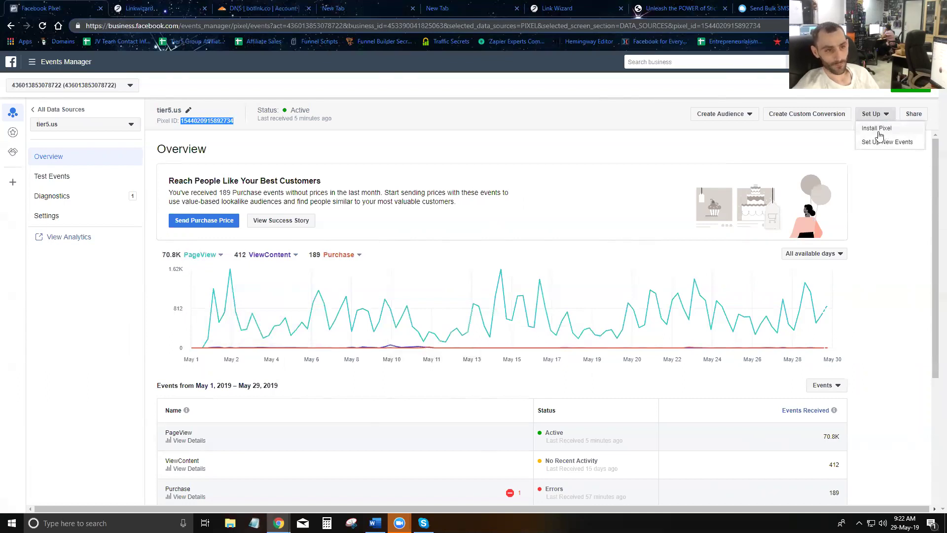
left_click(821, 117)
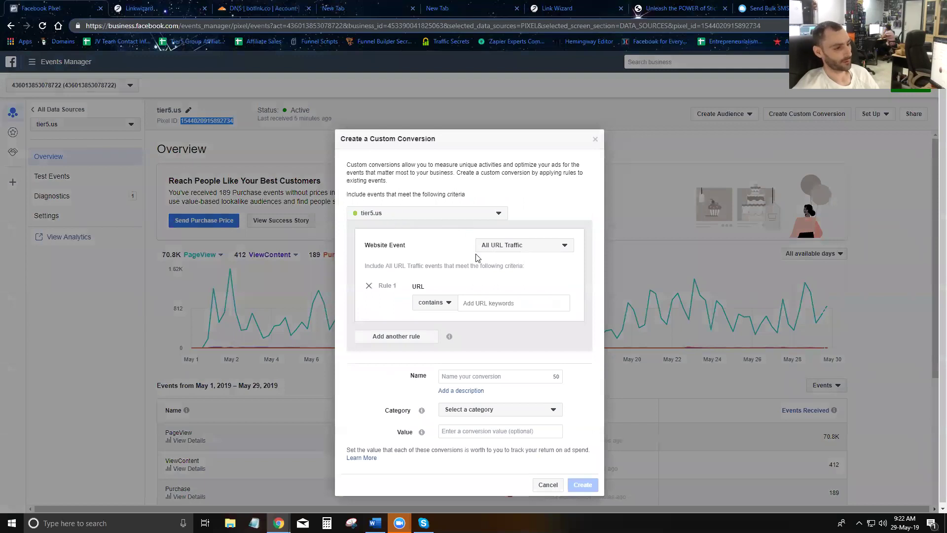
left_click(477, 375)
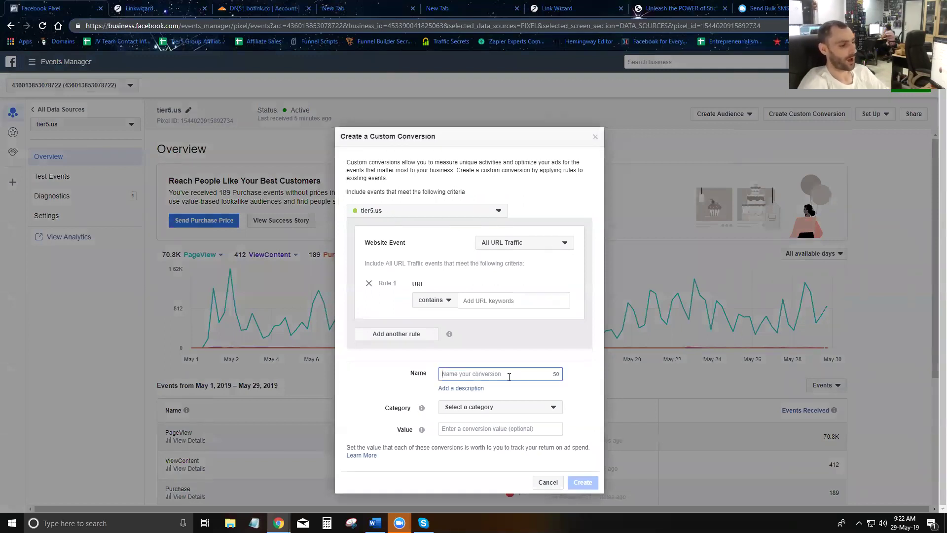
type("book-")
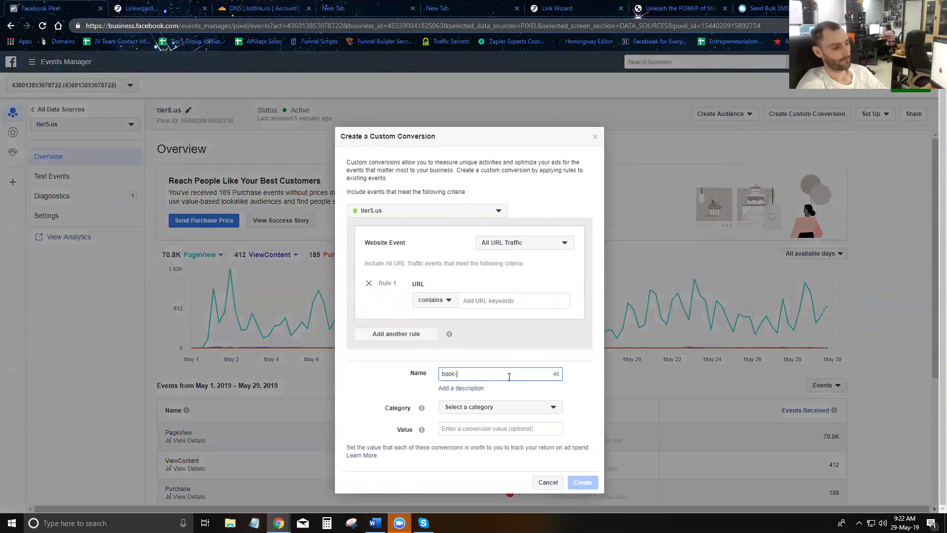
key("BackSpace")
type("pdf-download")
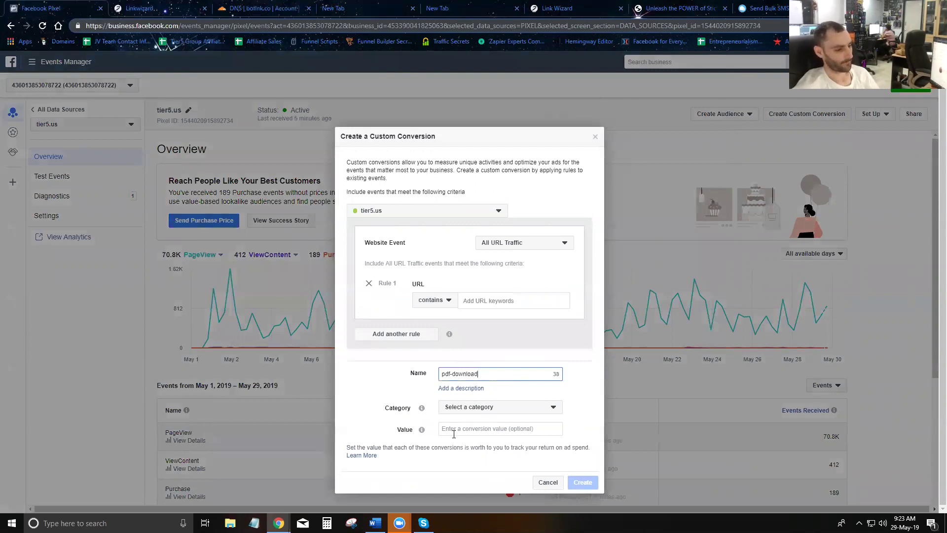
Step: Set the custom conversion's category to Other and enter "chatbot" as its value
left_click(471, 412)
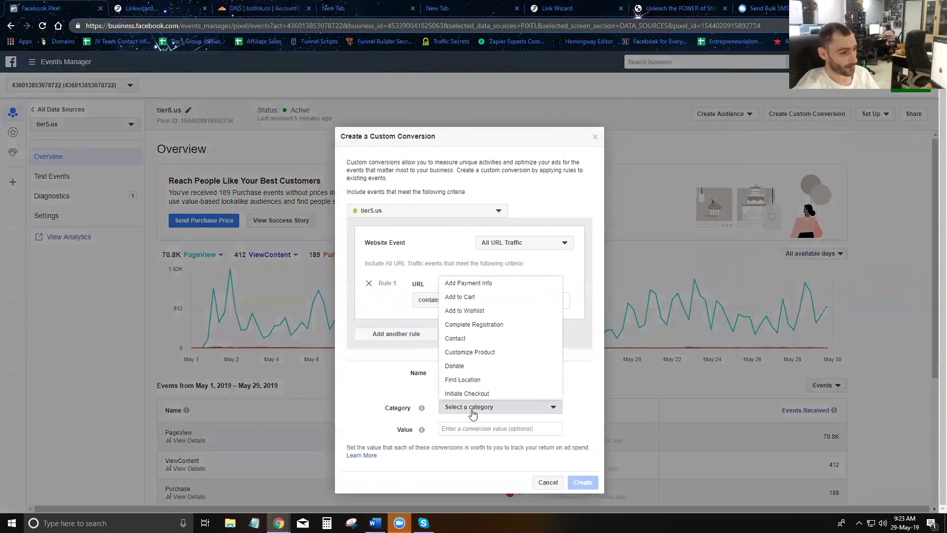
scroll(473, 366, "down", 3)
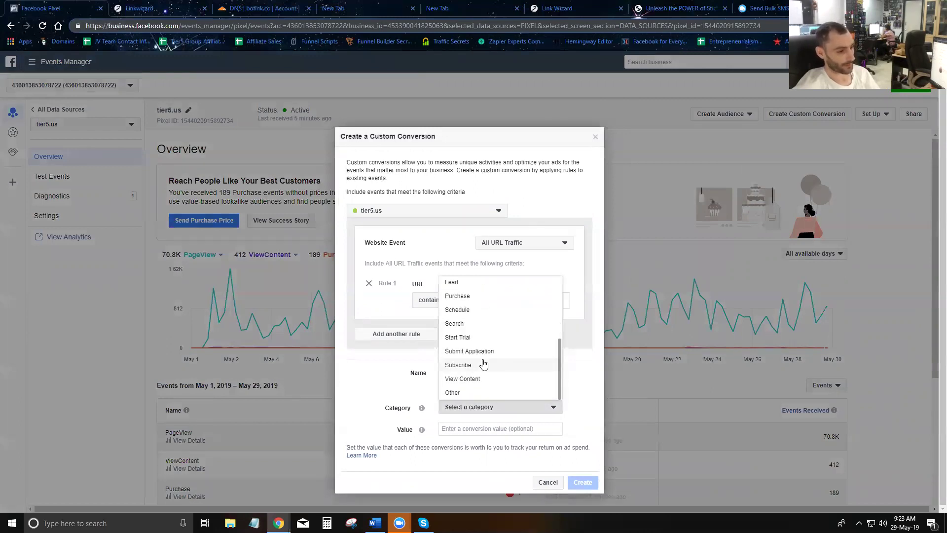
left_click(473, 393)
left_click(513, 431)
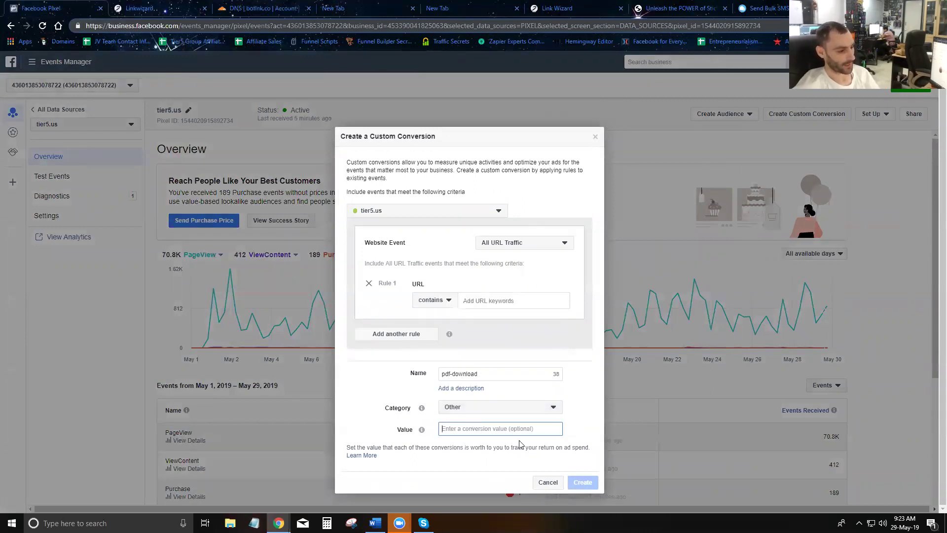
type("chatbot")
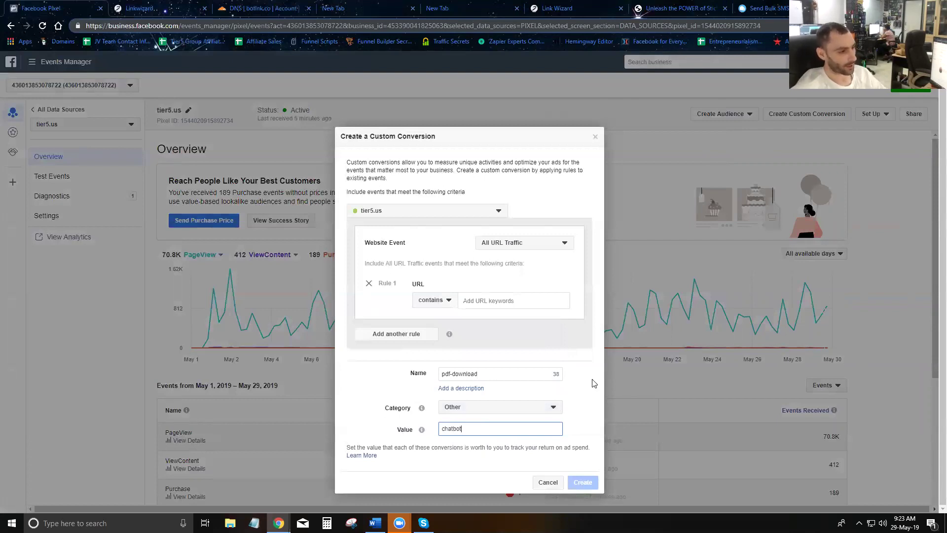
Step: Clear the custom conversion's value and discard the unfinished pdf-download conversion
key("BackSpace")
key("BackSpace")
key("BackSpace")
key("BackSpace")
key("BackSpace")
key("BackSpace")
key("BackSpace")
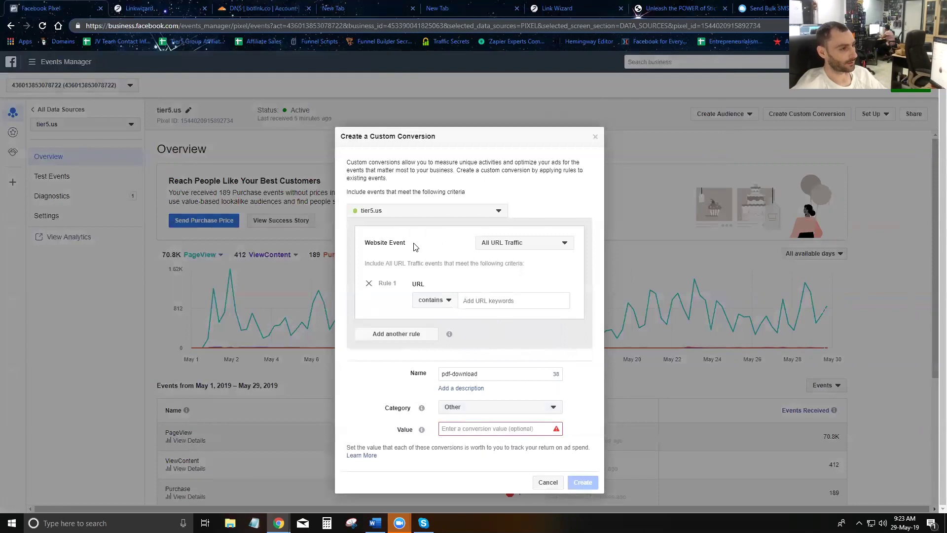
left_click(595, 137)
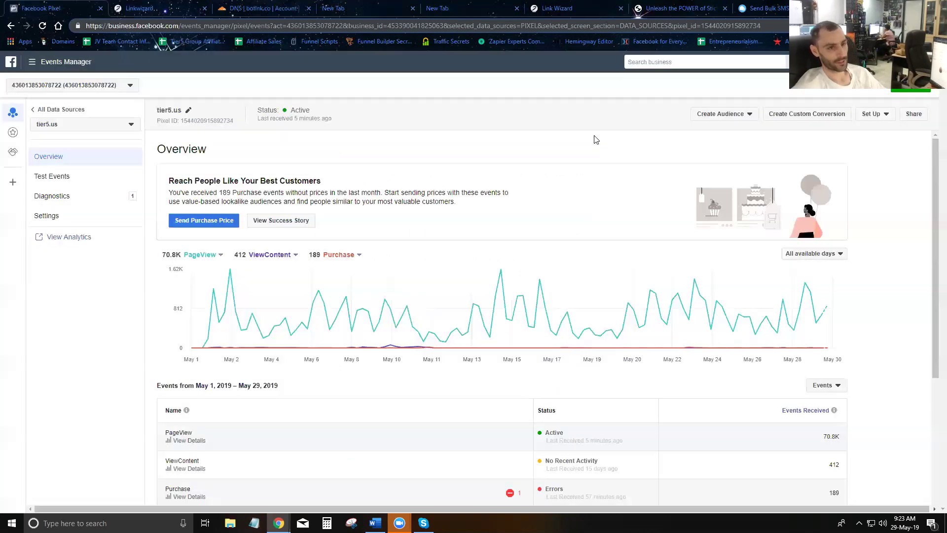
Step: Open the tier5.us pixel's manual event code installation and copy the View Content event's code
left_click(873, 114)
left_click(887, 143)
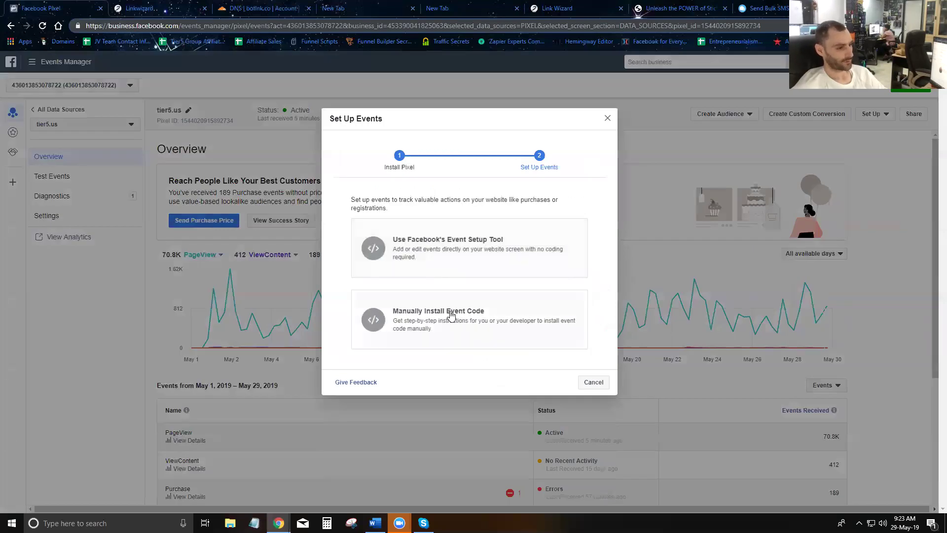
left_click(455, 336)
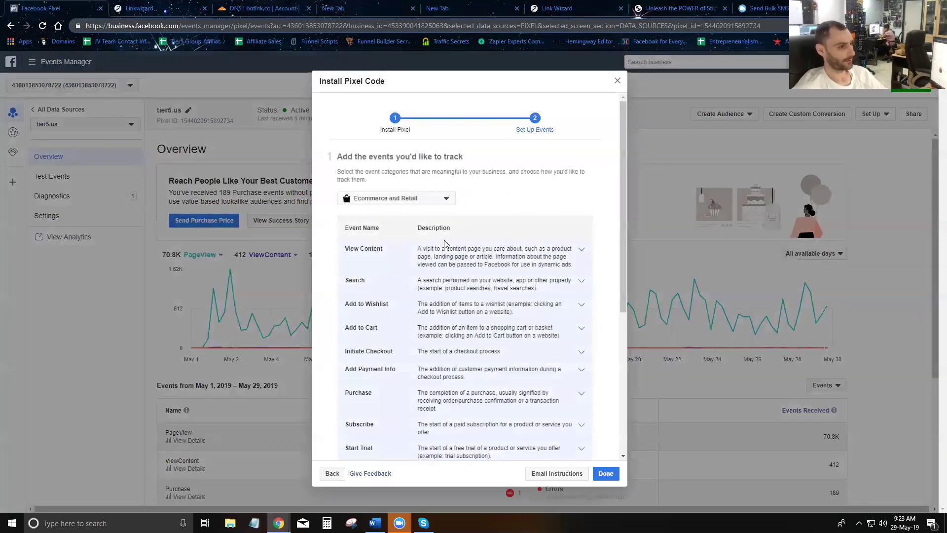
scroll(424, 301, "down", 5)
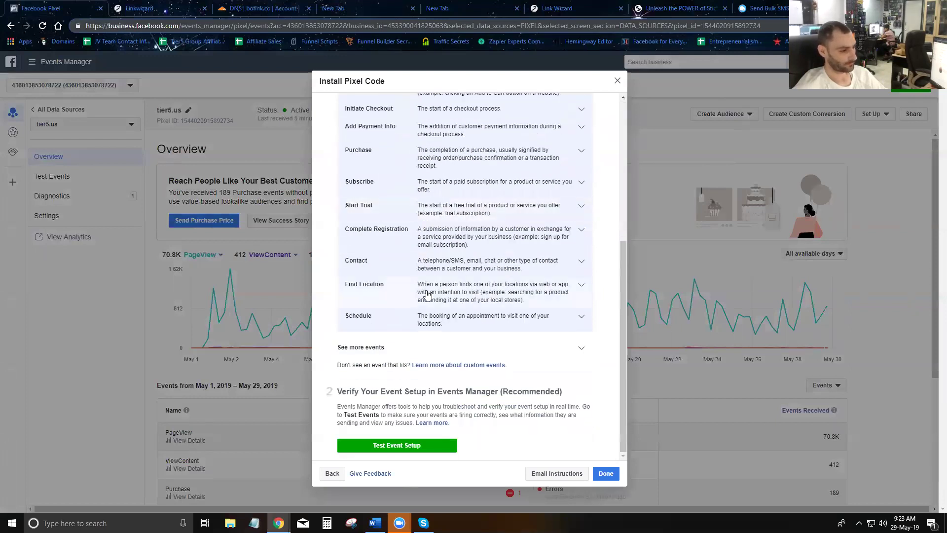
scroll(467, 352, "up", 1)
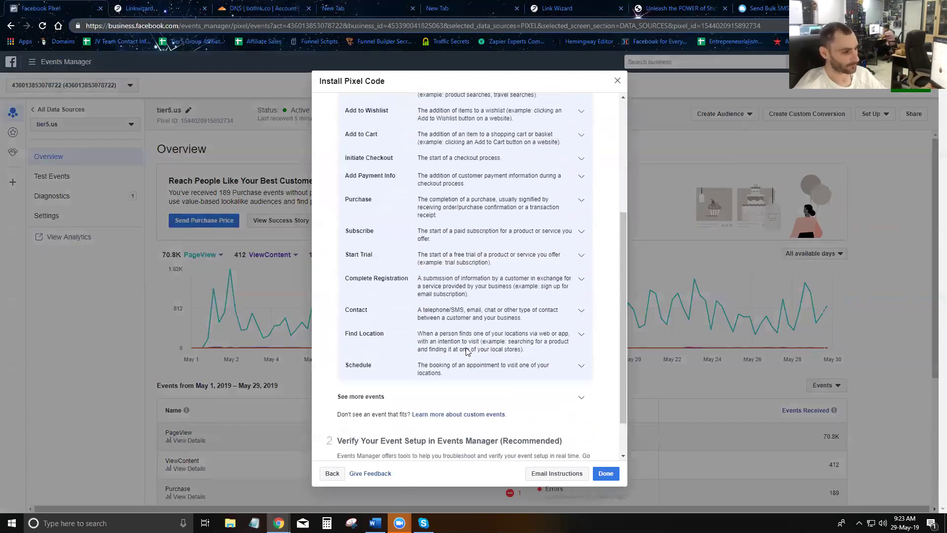
scroll(434, 364, "up", 2)
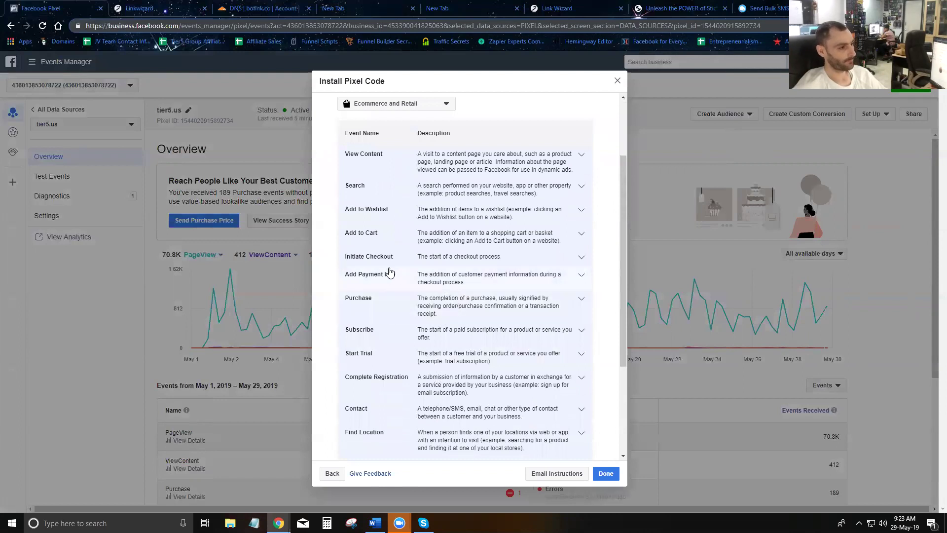
left_click(471, 163)
scroll(498, 281, "down", 3)
scroll(499, 281, "down", 3)
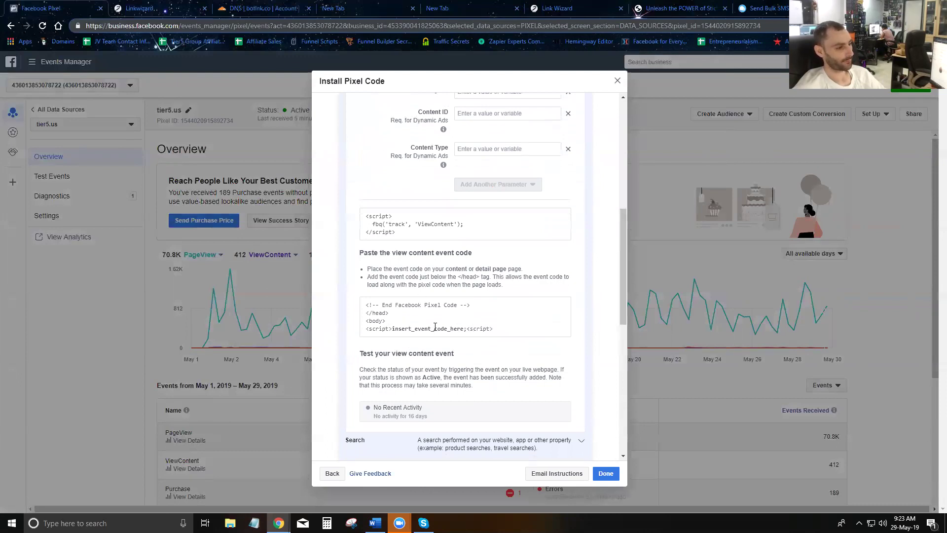
left_click(471, 237)
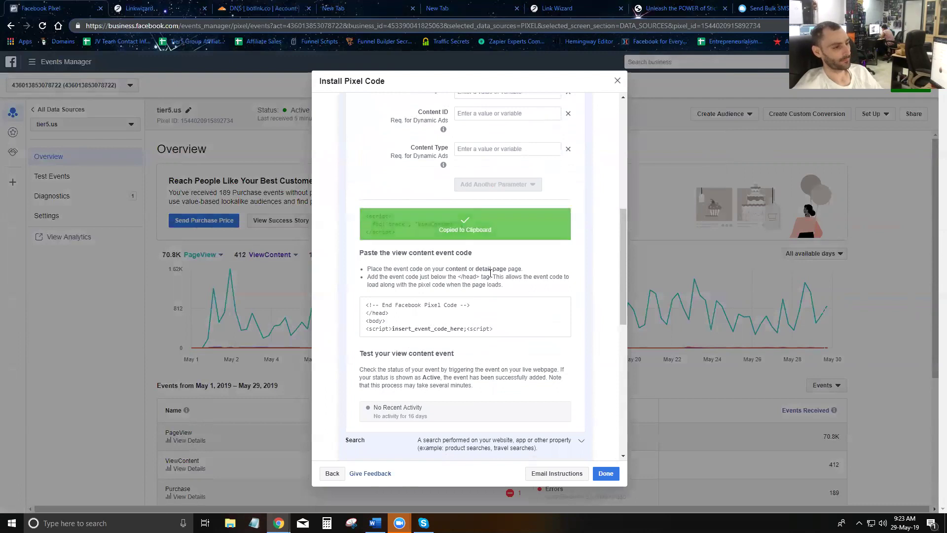
Step: Set the View Content event's Content ID to chatbot-pdf and copy the updated event code
scroll(474, 267, "up", 3)
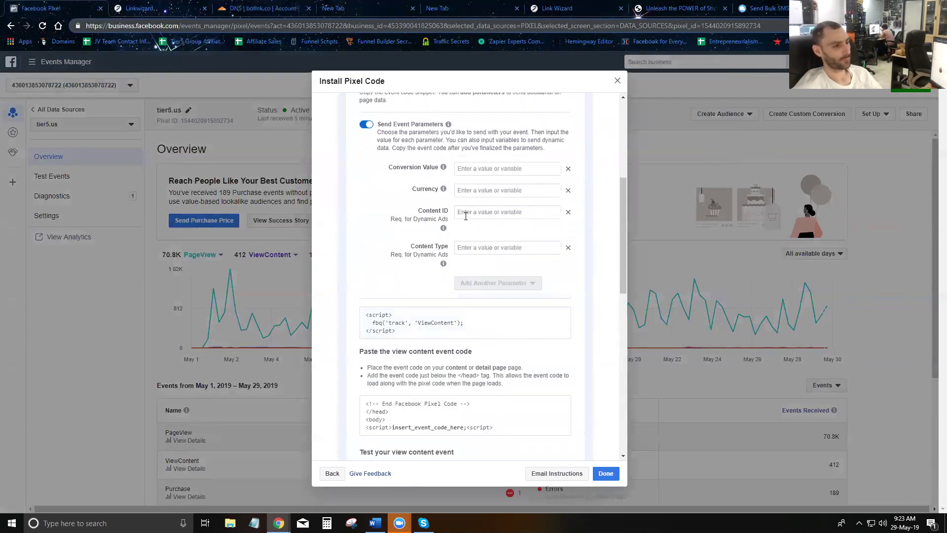
left_click(485, 218)
type("chatbot-pdf")
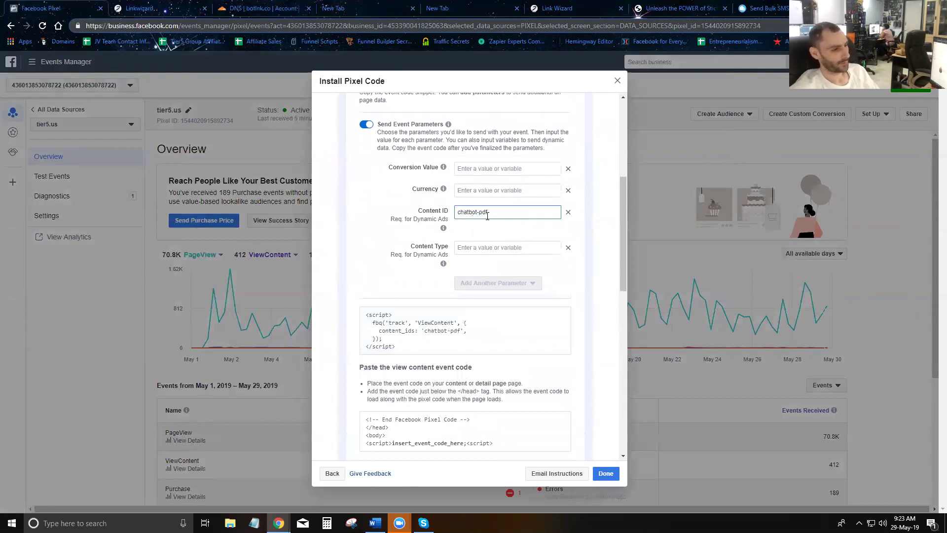
scroll(462, 286, "down", 1)
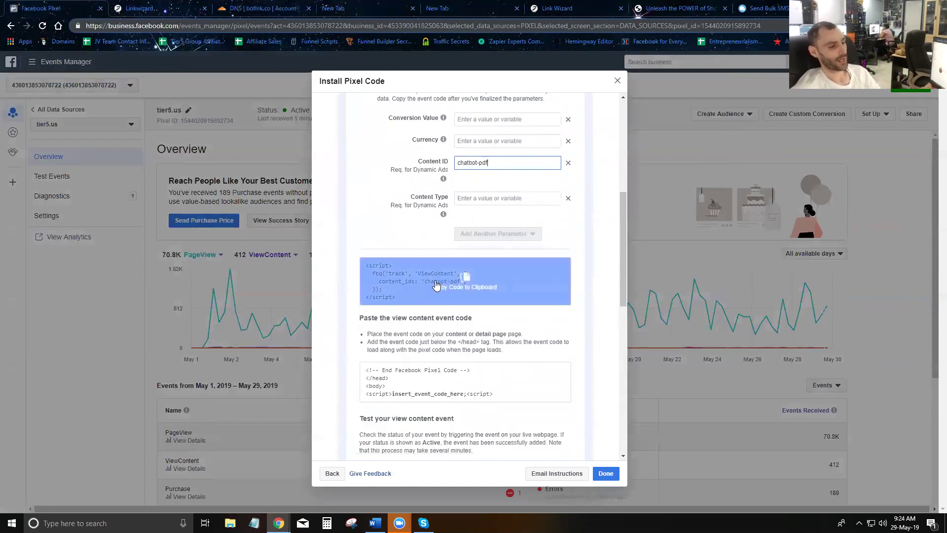
left_click(463, 275)
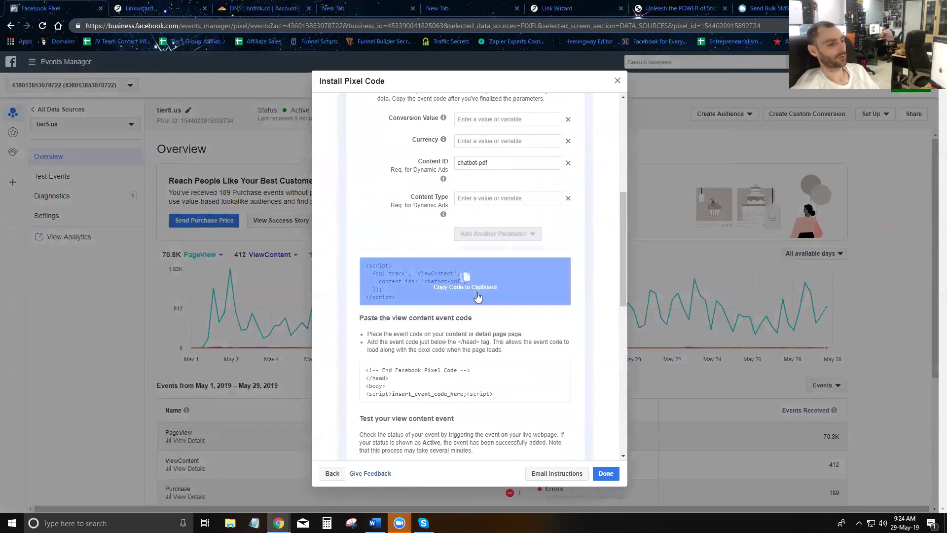
left_click(518, 273)
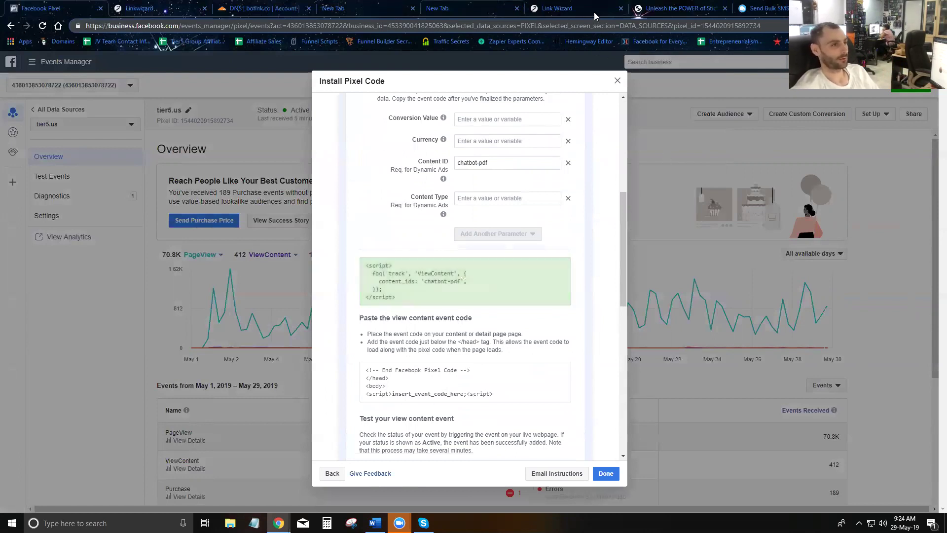
Step: Switch back to Linkwizard and save the custom pixel as "FB EVENT - Chatbot PDF" with the copied event code as its header script
left_click(574, 8)
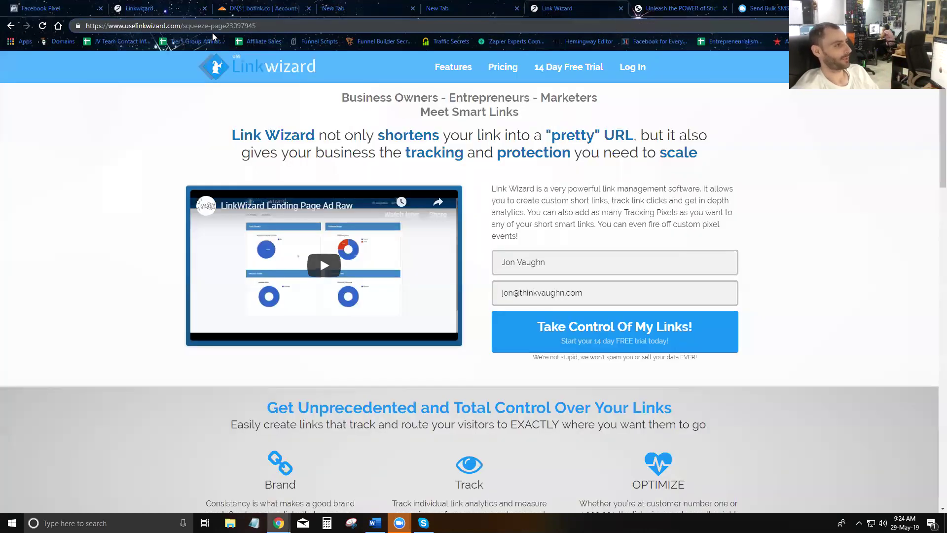
left_click(71, 11)
left_click(154, 6)
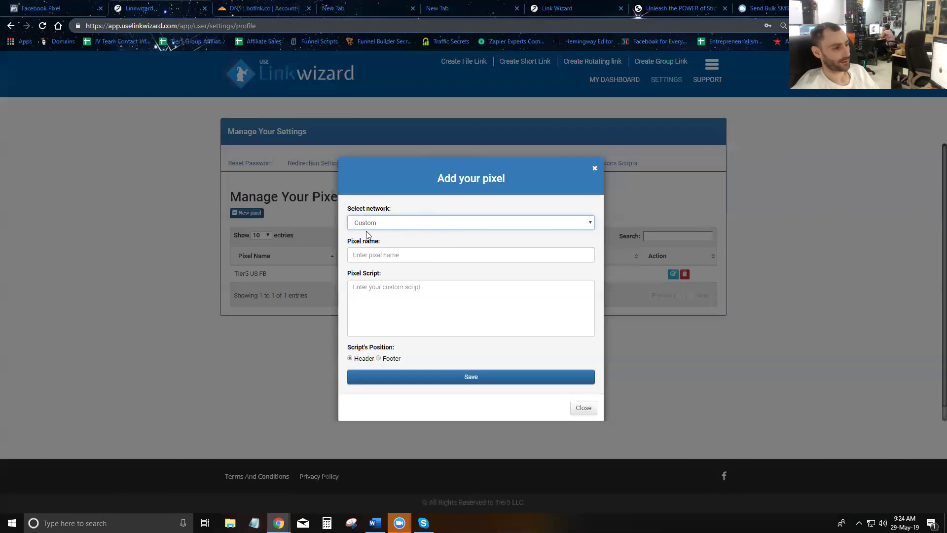
left_click(401, 255)
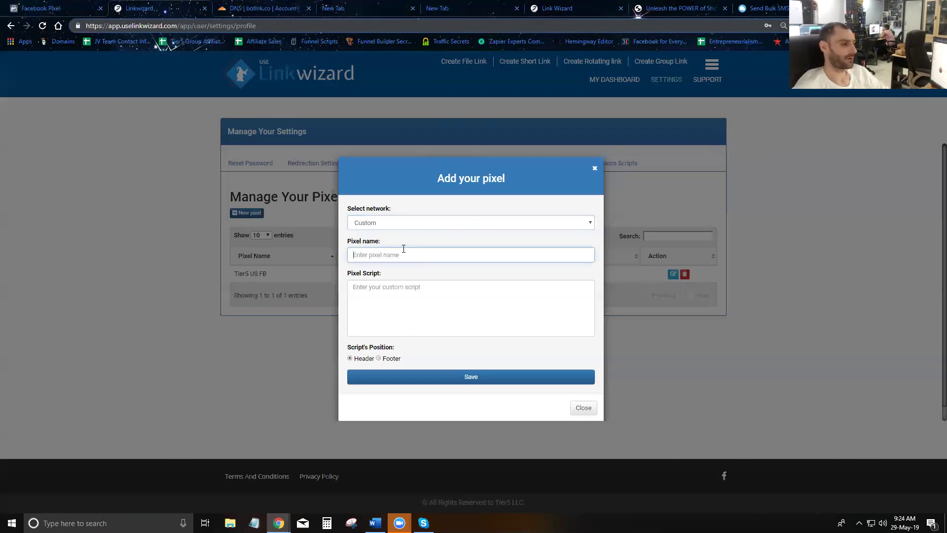
type("FB EVENT - Chatbot PDF")
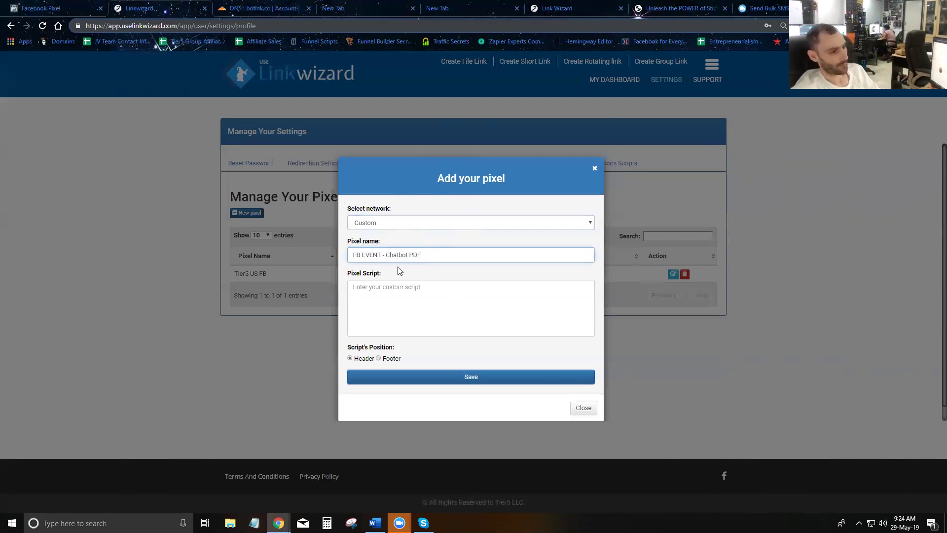
left_click(393, 306)
key("ctrl+v")
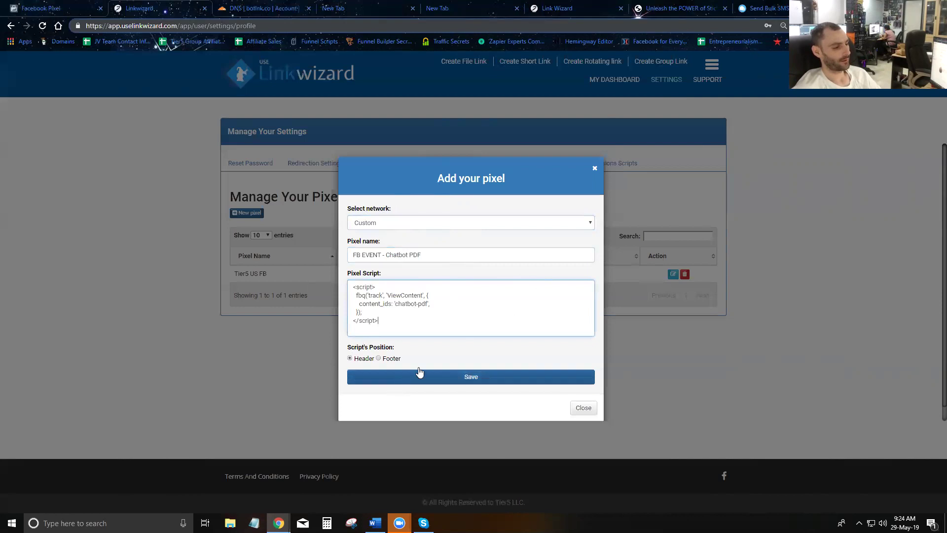
left_click(484, 385)
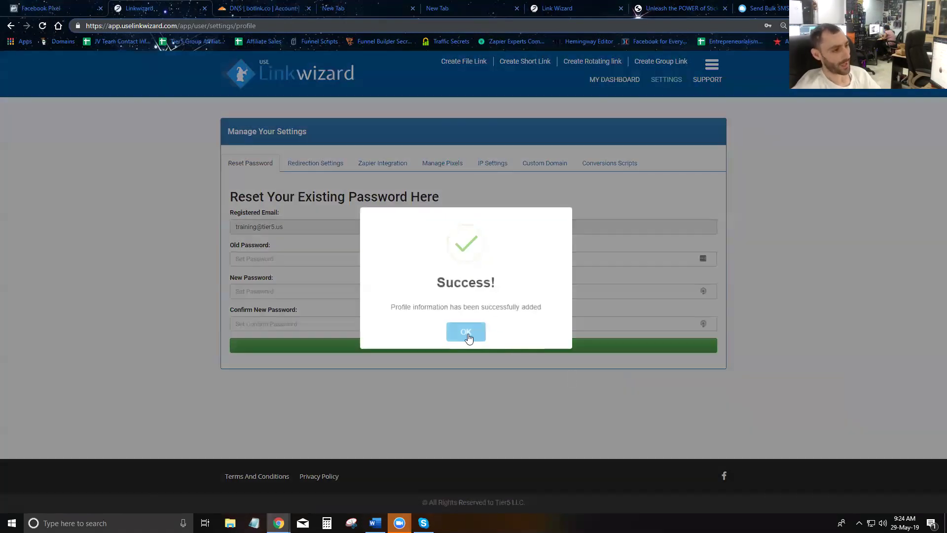
left_click(467, 334)
left_click(454, 161)
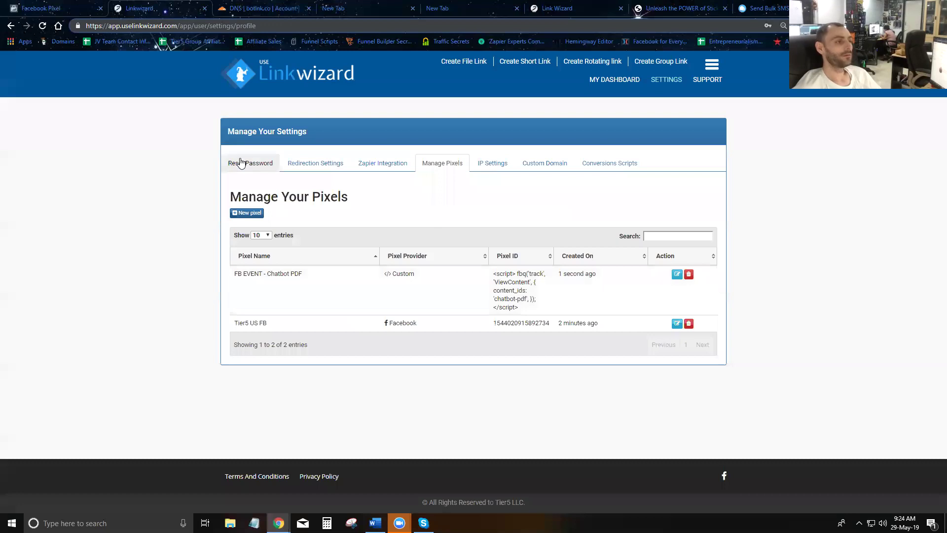
Step: Start a new short link and attach both the Tier5 US FB and FB EVENT - Chatbot PDF pixels
key("F5")
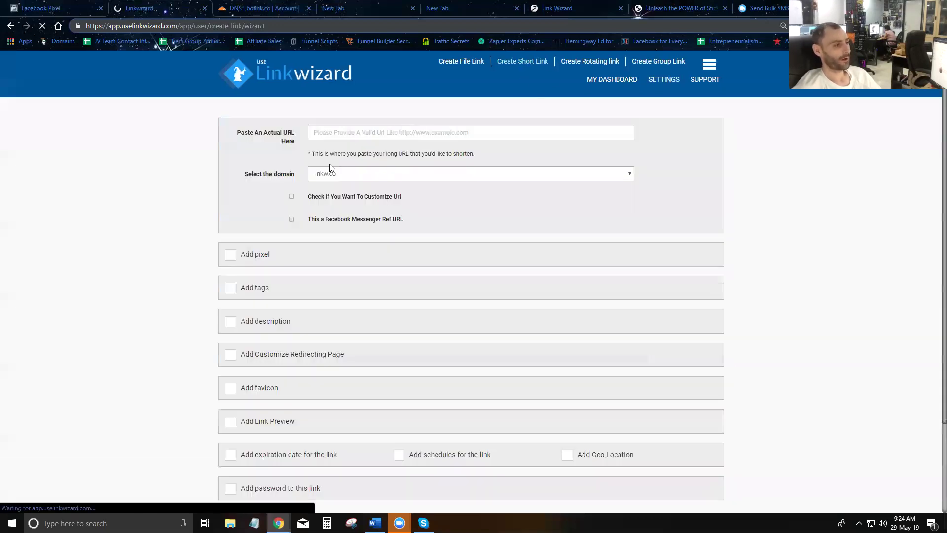
left_click(230, 255)
left_click(323, 291)
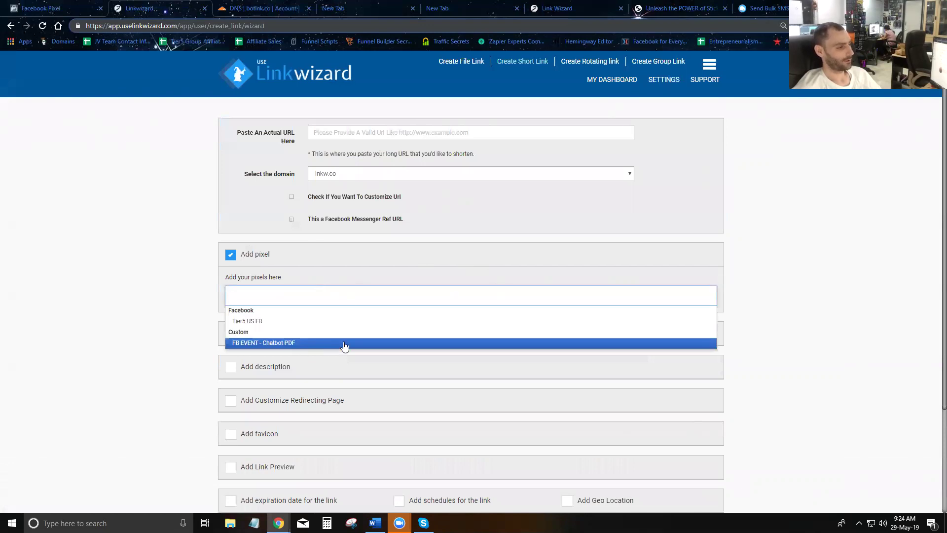
left_click(286, 322)
left_click(329, 292)
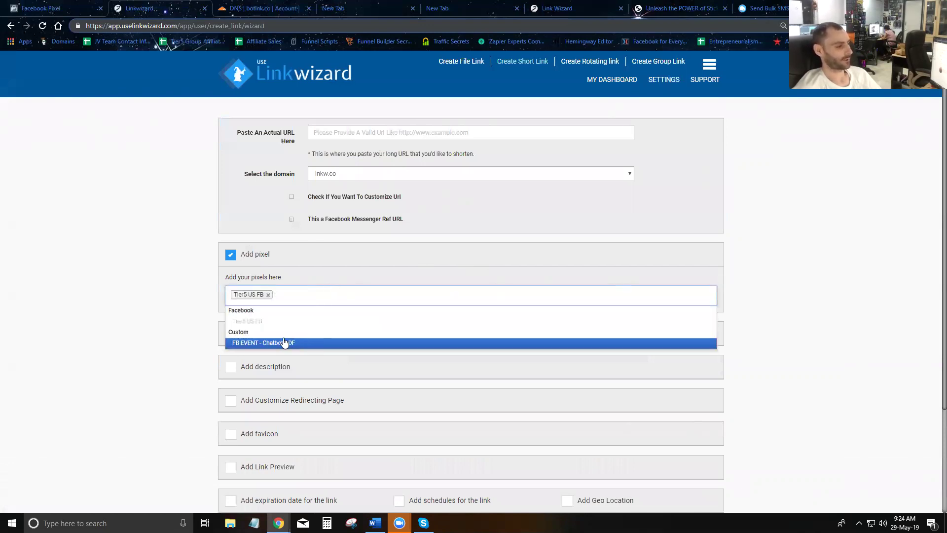
left_click(271, 343)
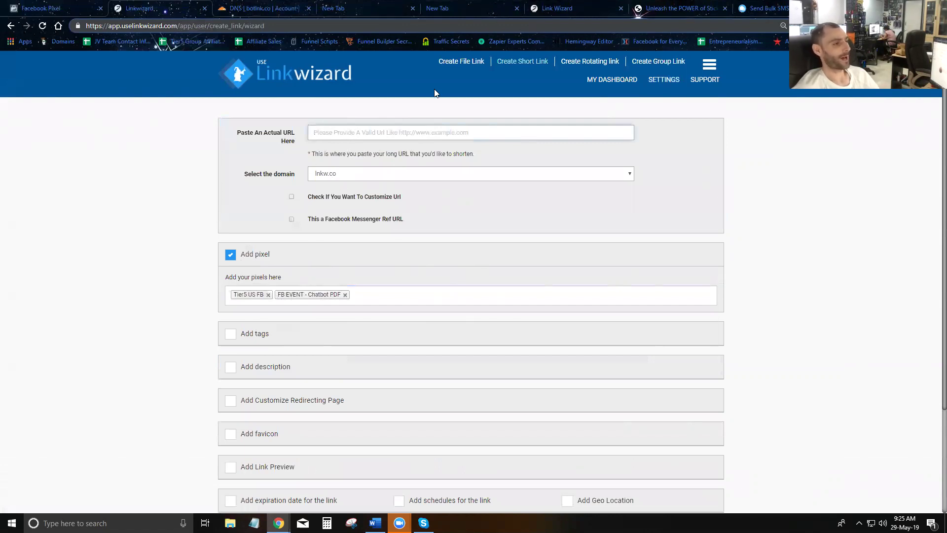
left_click(543, 7)
left_click(188, 27)
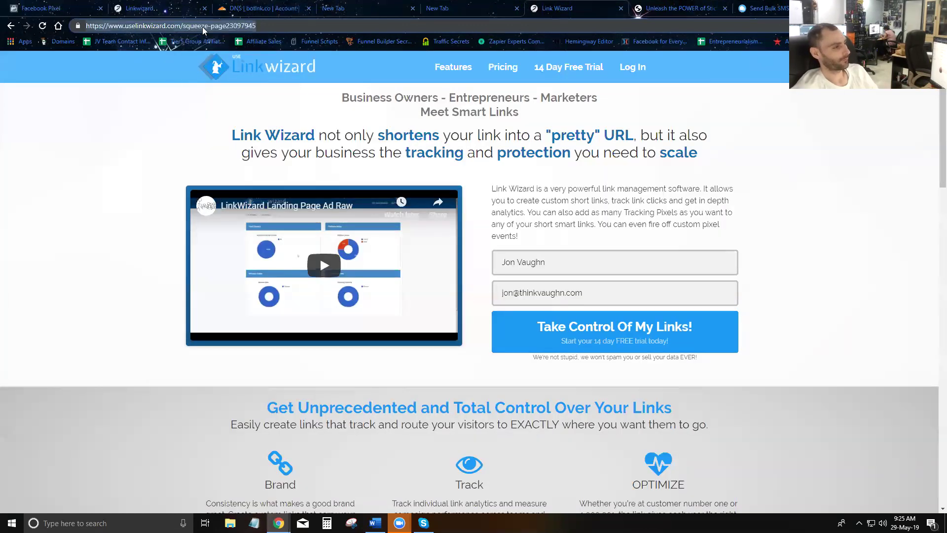
left_click(40, 9)
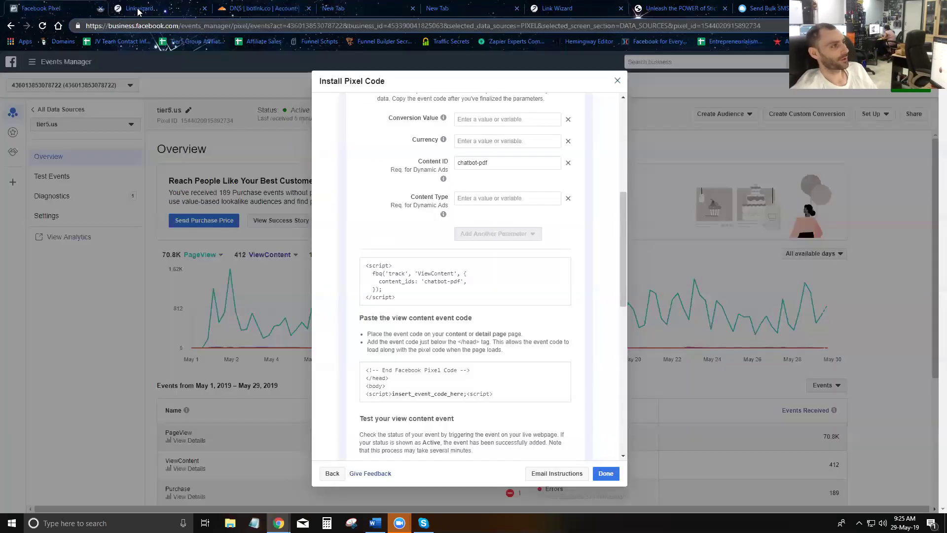
left_click(153, 9)
left_click(408, 132)
key("ctrl+v")
Step: Set the short link's domain to training.botlnk.co and its customized URL name to chatbot-pdf
scroll(338, 211, "down", 3)
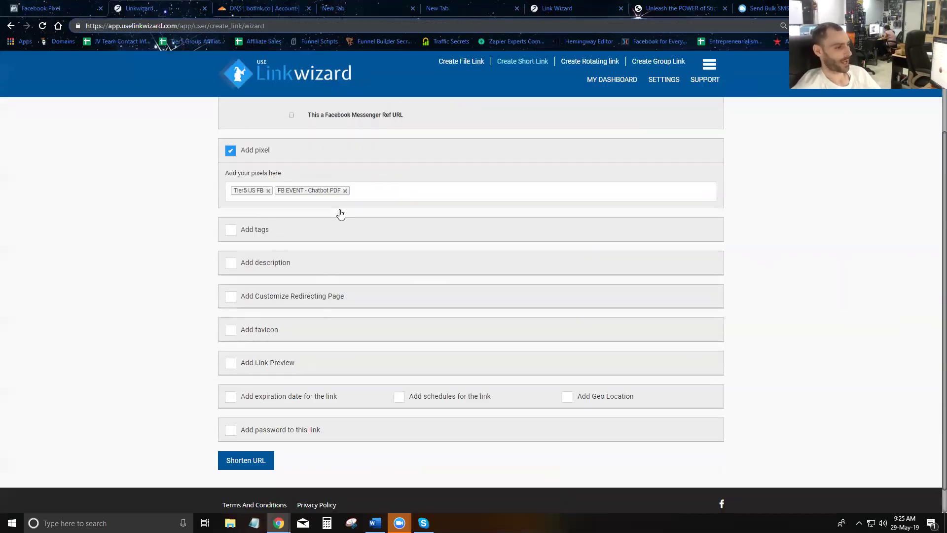
scroll(335, 262, "up", 3)
left_click(364, 175)
left_click(371, 198)
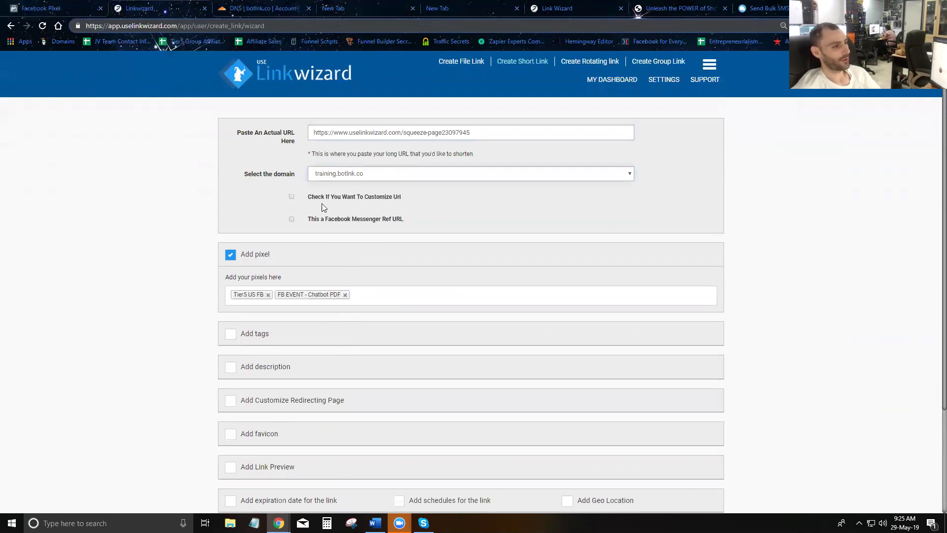
left_click(291, 197)
left_click(404, 211)
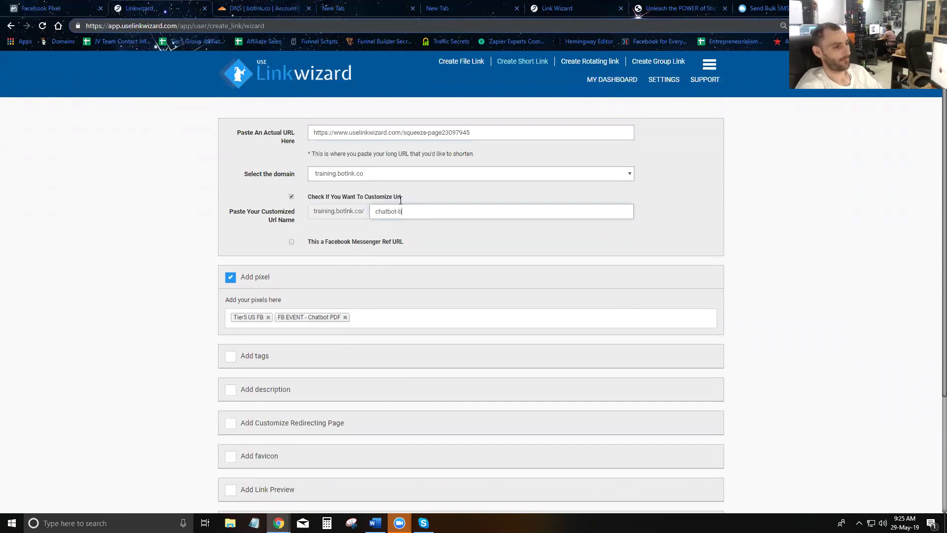
Step: Create the short link and dismiss the confirmation
scroll(416, 259, "down", 3)
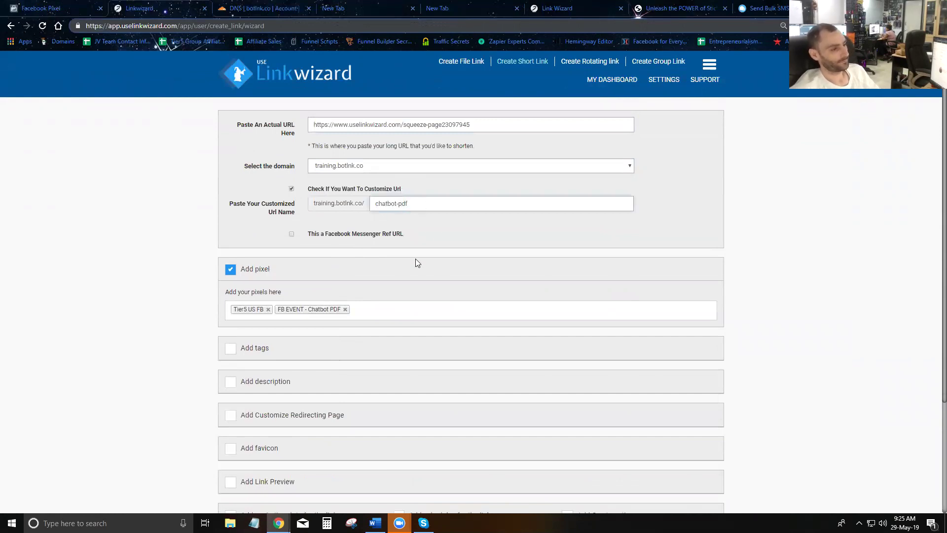
left_click(246, 432)
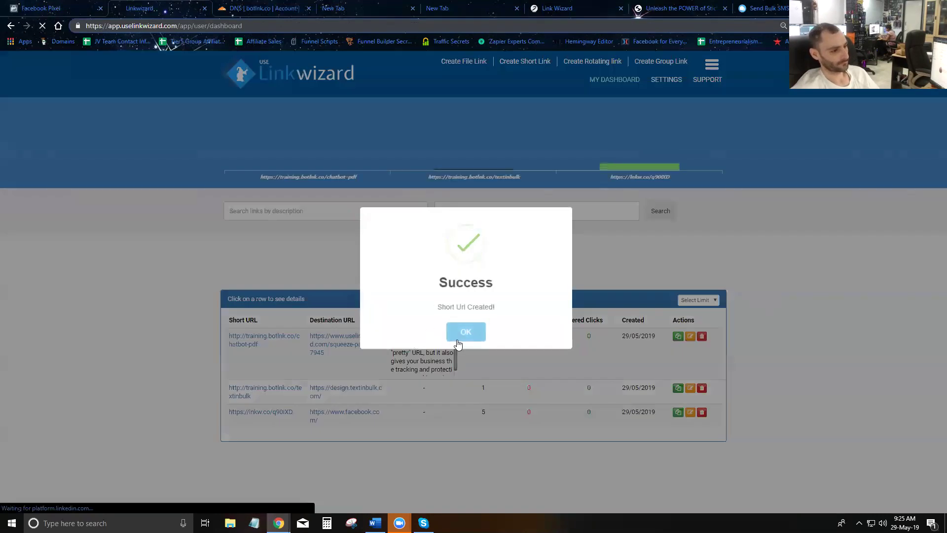
left_click(466, 330)
Step: Copy the new chatbot-pdf short URL and open it in a new browser tab to test the redirect
left_click(676, 335)
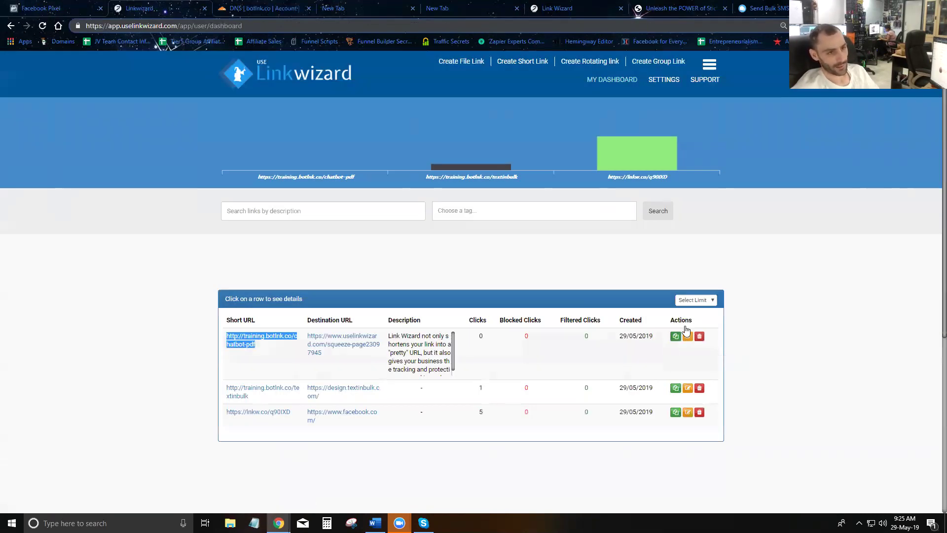
key("ctrl+t")
key("ctrl+v")
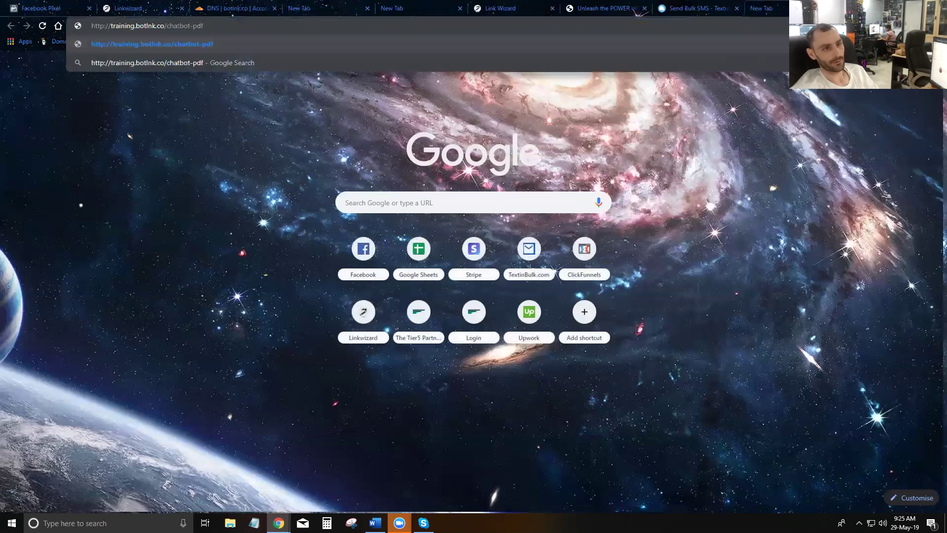
key("Return")
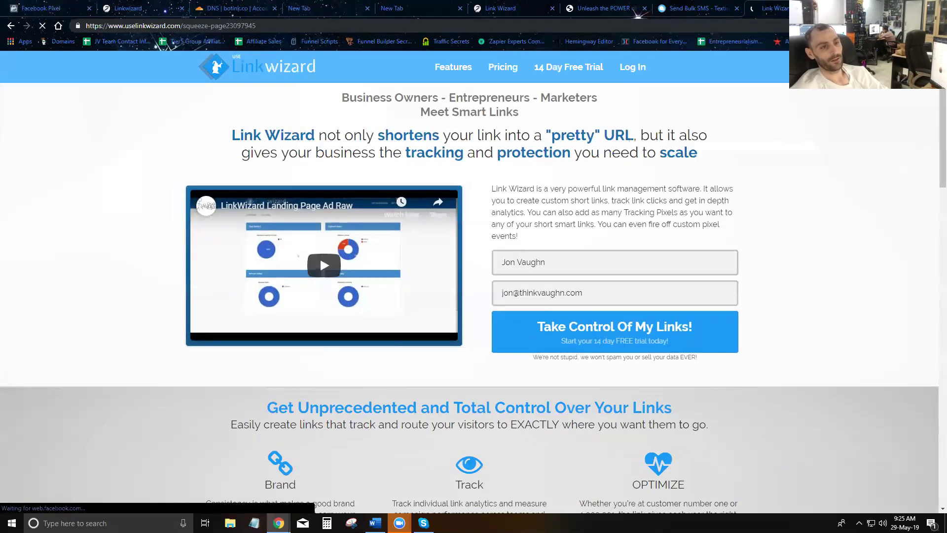
Step: Load the chatbot-pdf short URL again to retest its redirect, and close the test tab
left_click(754, 25)
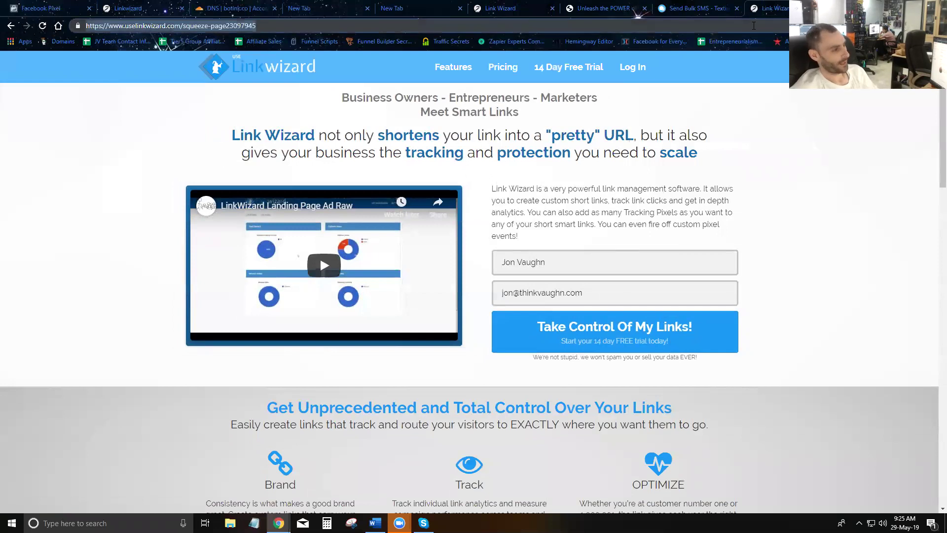
key("ctrl+v")
key("Return")
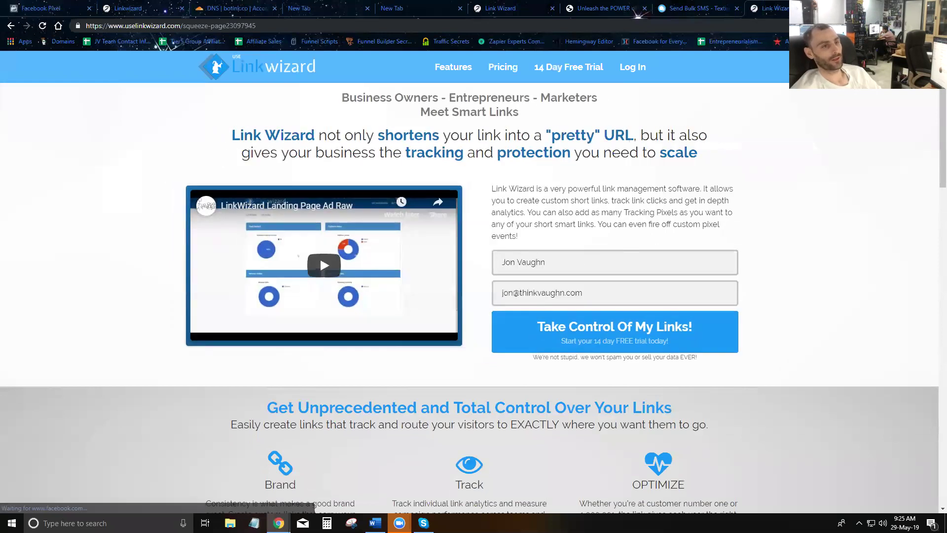
key("ctrl+w")
Step: Switch to Facebook Events Manager, finish the pixel code installation dialog and reload the tier5.us pixel overview
left_click(47, 8)
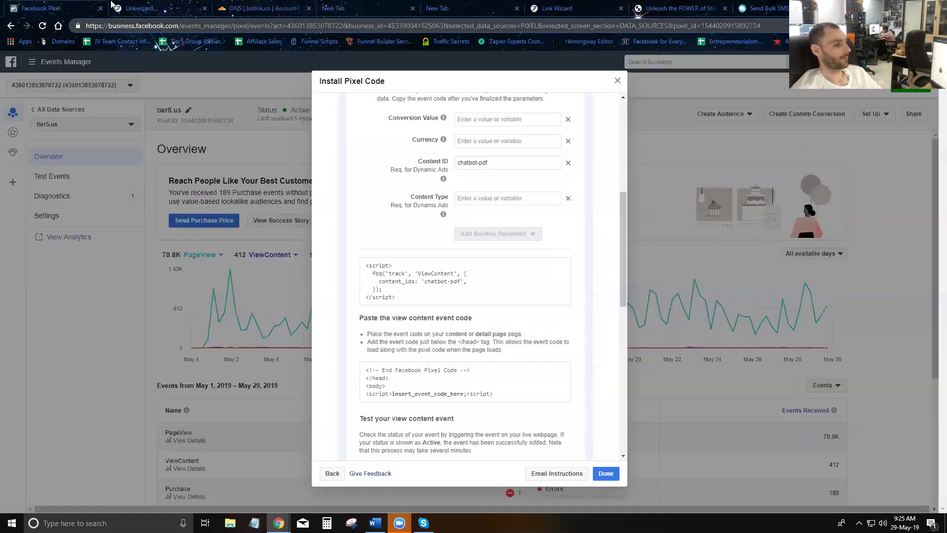
left_click(606, 473)
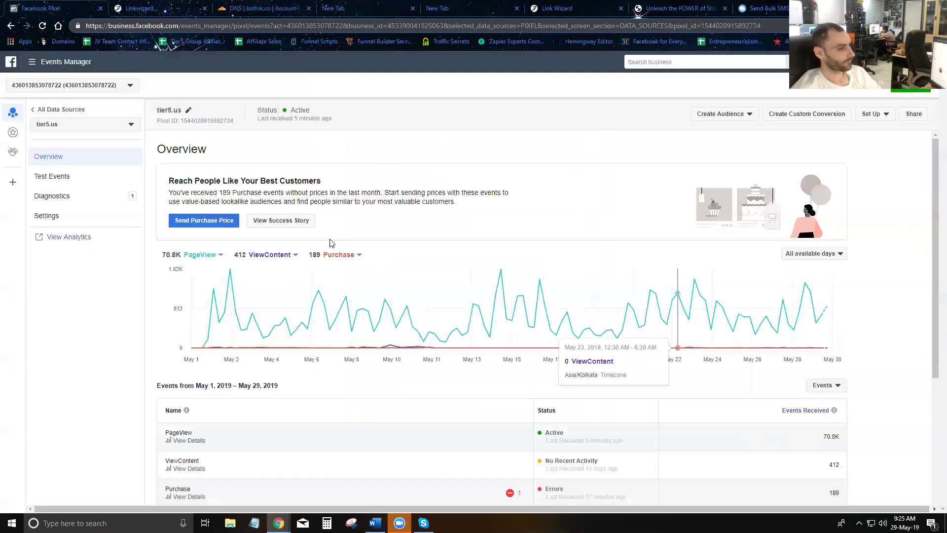
left_click(43, 26)
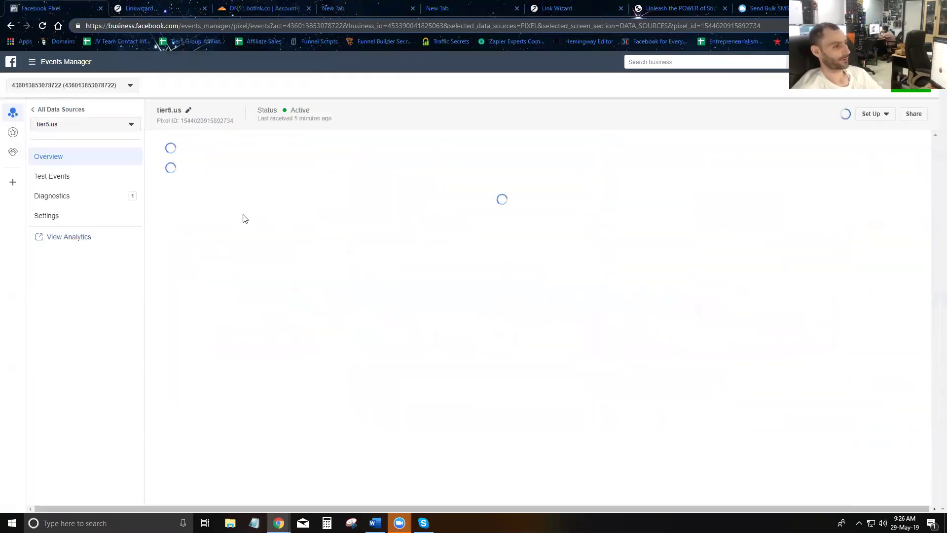
Step: Open the ViewContent event's details from the event list and show its recent activity
scroll(288, 233, "down", 5)
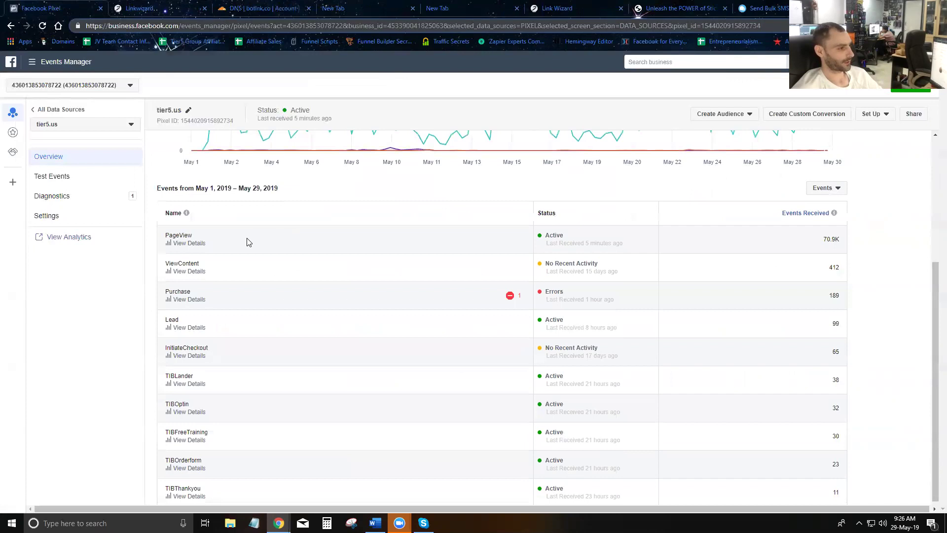
scroll(264, 279, "down", 1)
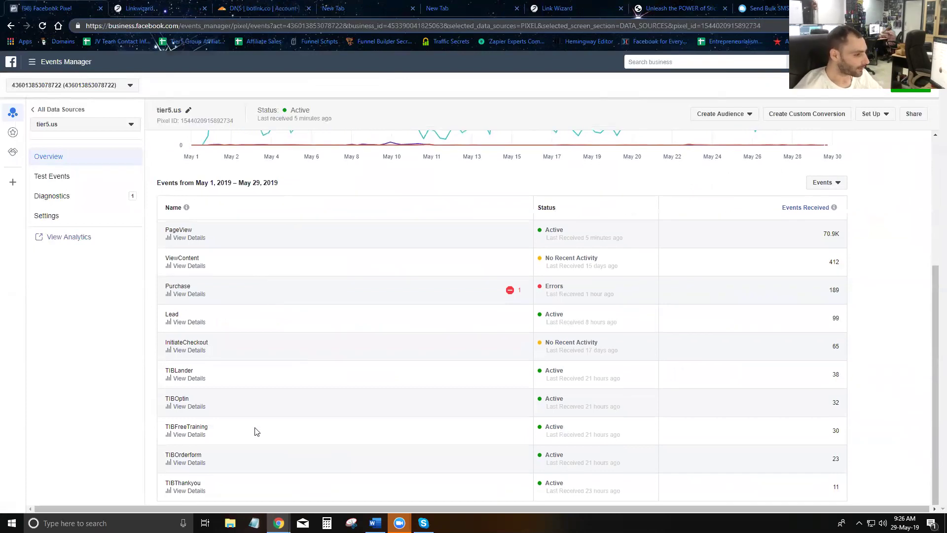
left_click(195, 267)
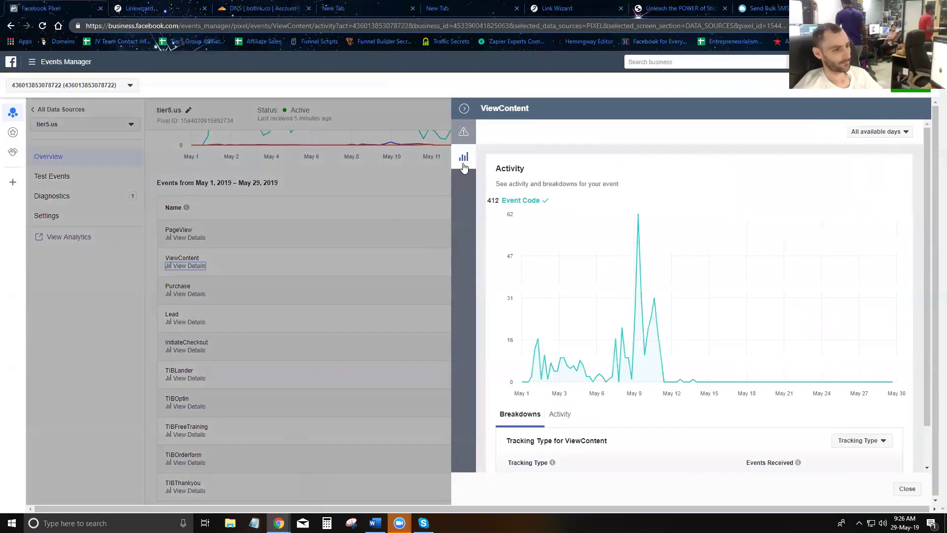
scroll(548, 350, "down", 1)
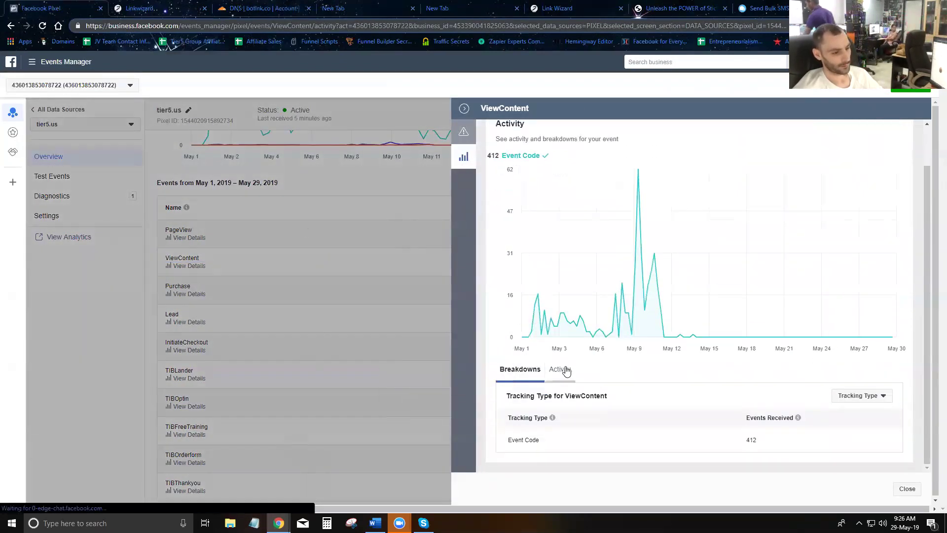
left_click(562, 370)
scroll(568, 375, "down", 1)
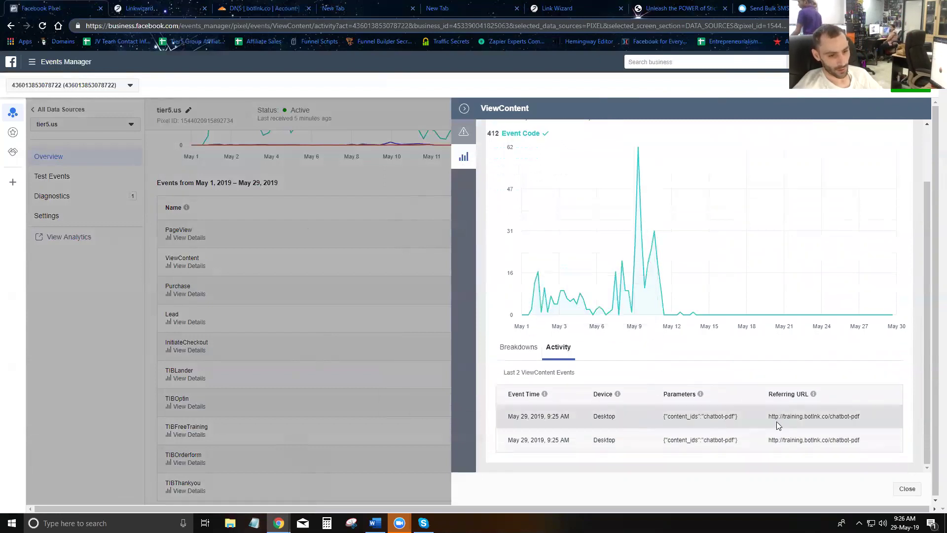
Step: Check the referring URLs and content_ids parameters of the recent ViewContent events, and close the event details
left_click_drag(767, 420, 879, 421)
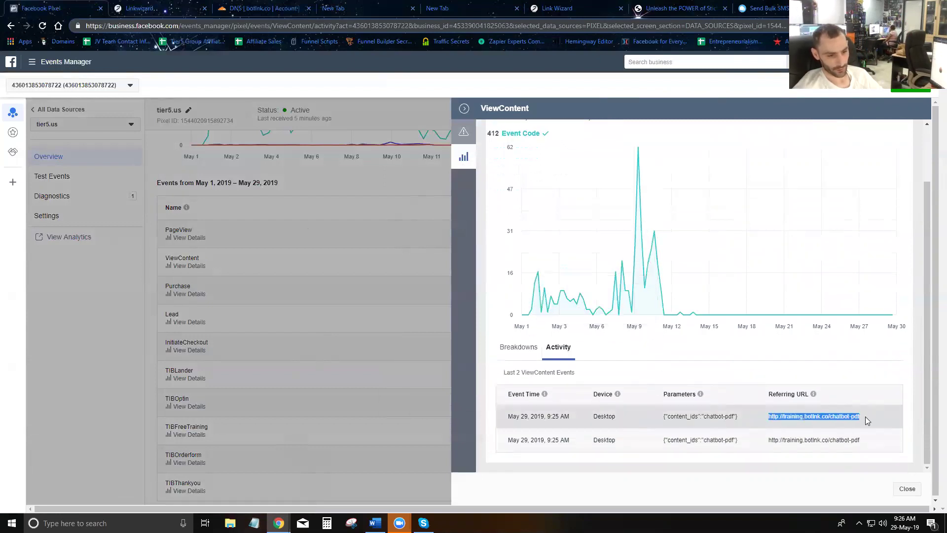
left_click(794, 419)
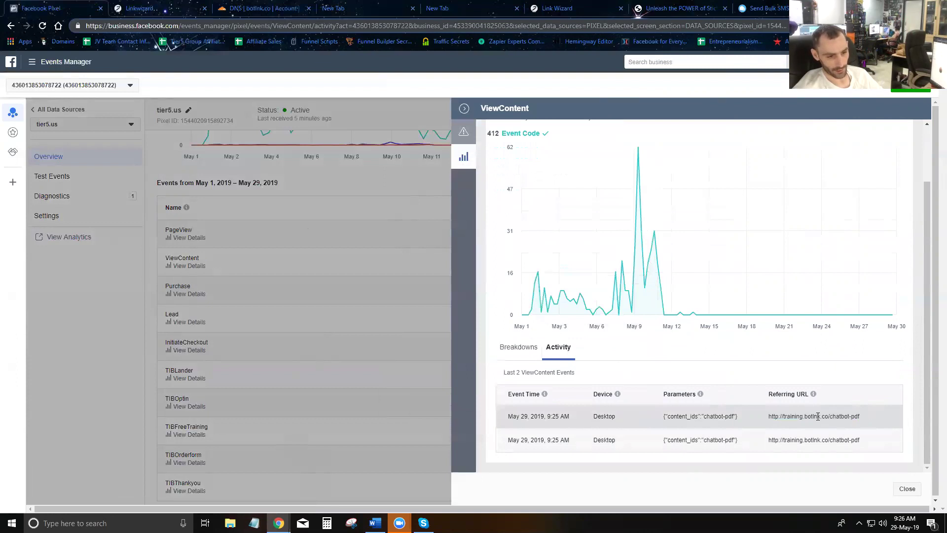
left_click_drag(774, 441, 861, 440)
left_click_drag(745, 441, 660, 442)
left_click_drag(747, 419, 663, 417)
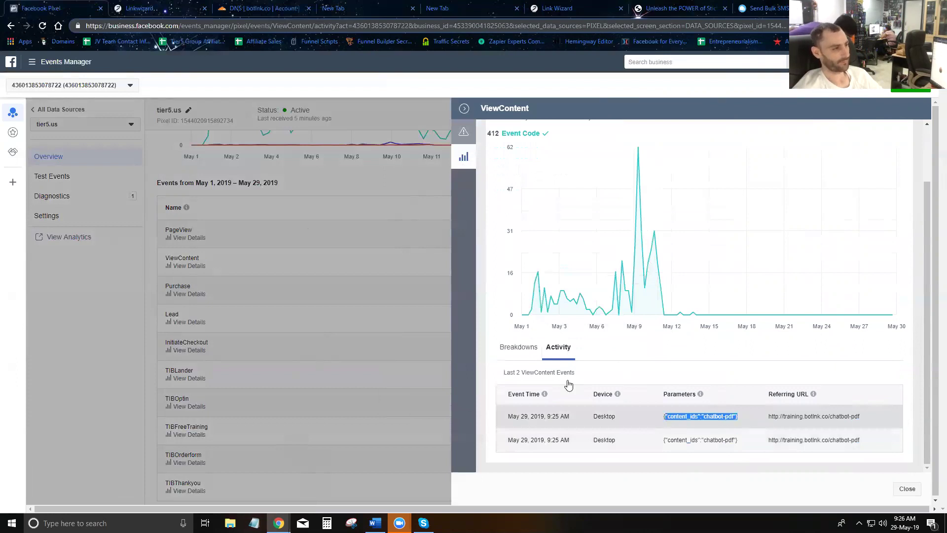
left_click(320, 160)
Step: Look through the PageView event's recent activity for referring URLs from short links, and close the event details
left_click(183, 237)
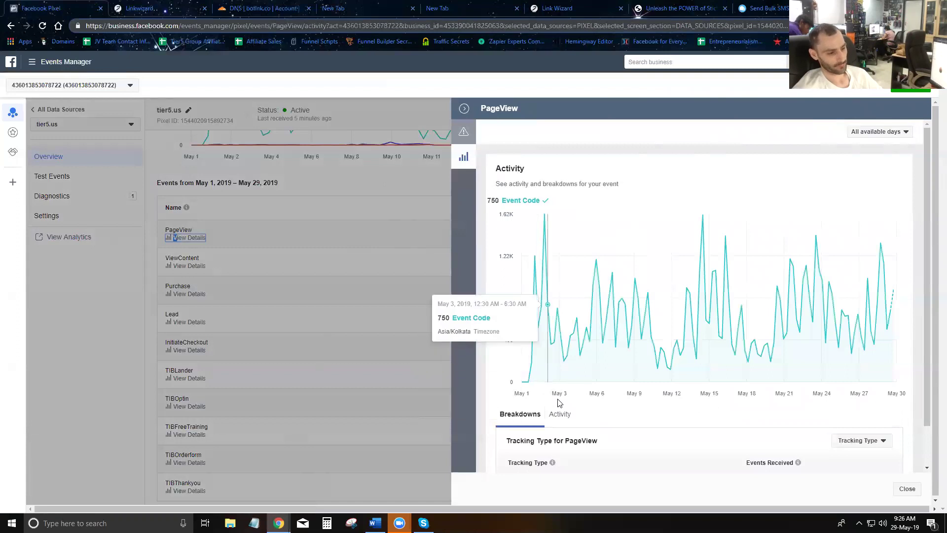
scroll(667, 348, "down", 4)
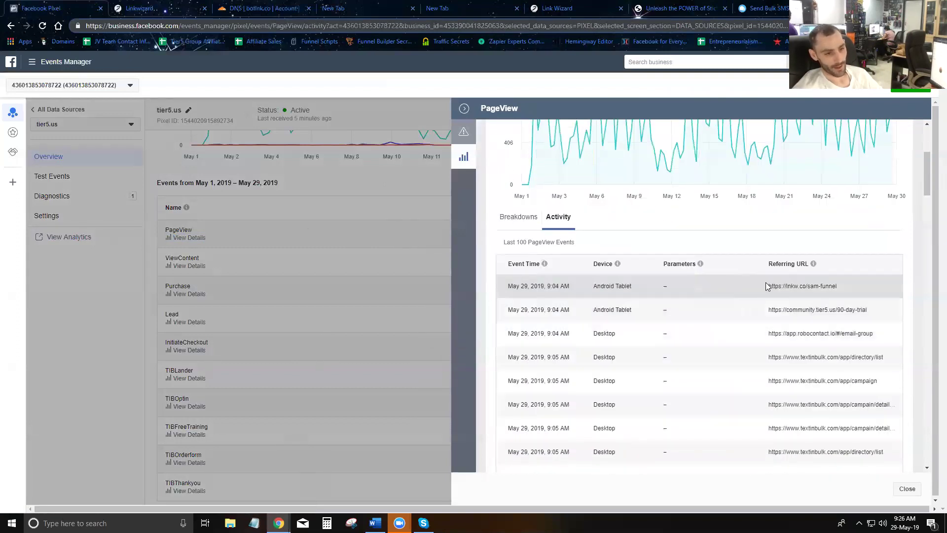
scroll(770, 288, "down", 20)
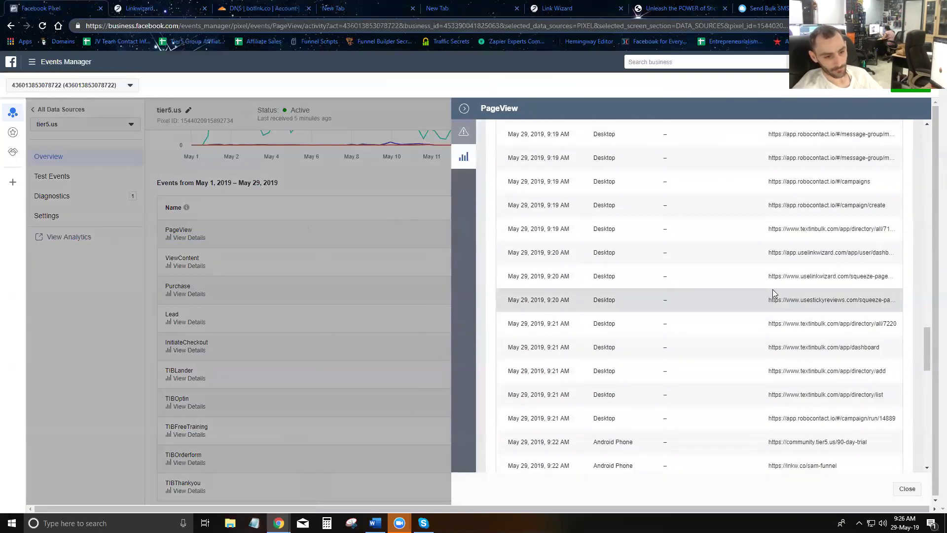
scroll(773, 292, "up", 10)
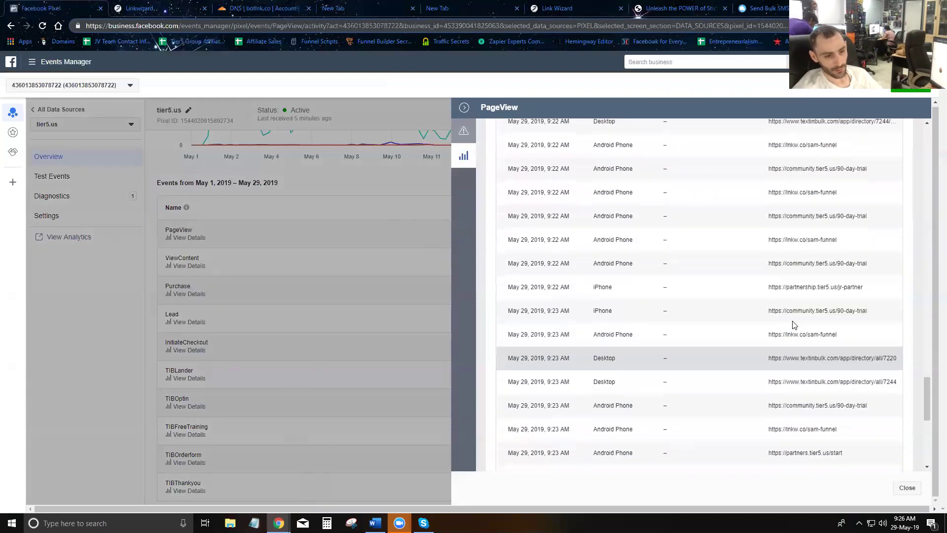
scroll(807, 307, "up", 15)
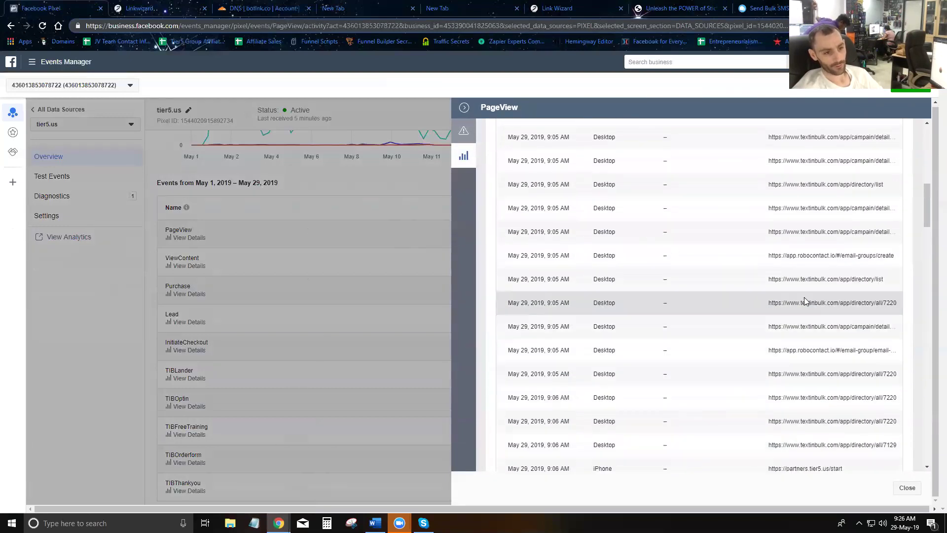
scroll(810, 287, "up", 2)
scroll(809, 324, "down", 2)
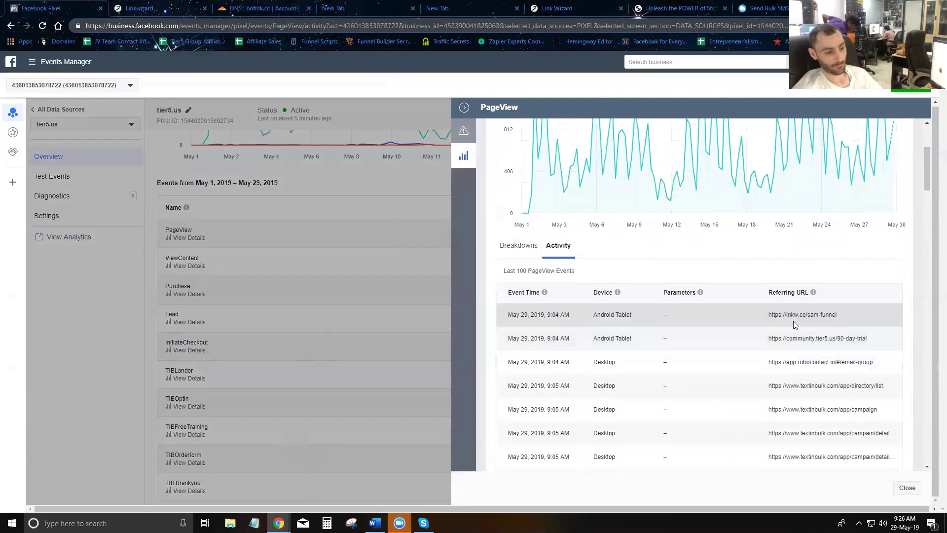
left_click(464, 108)
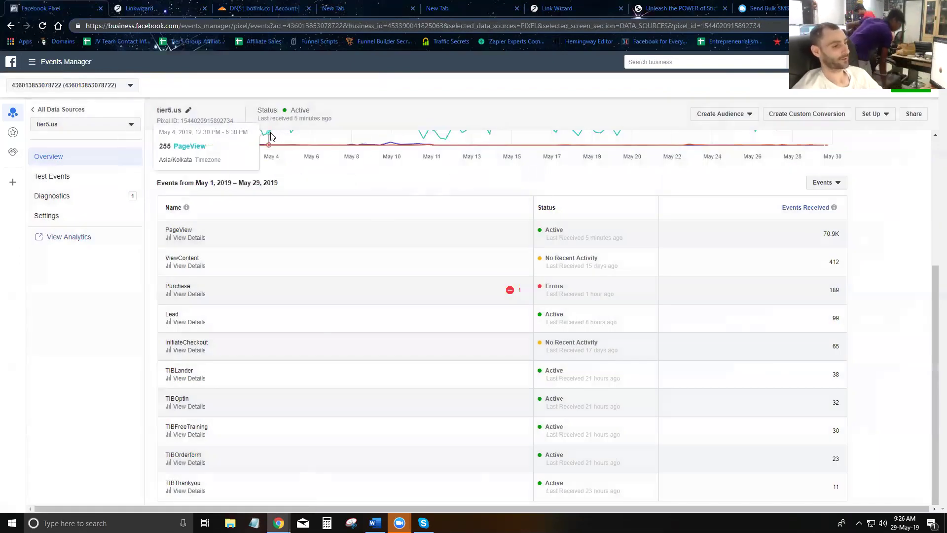
Step: Switch to Linkwizard and open the list of saved pixels in the account settings
left_click(129, 8)
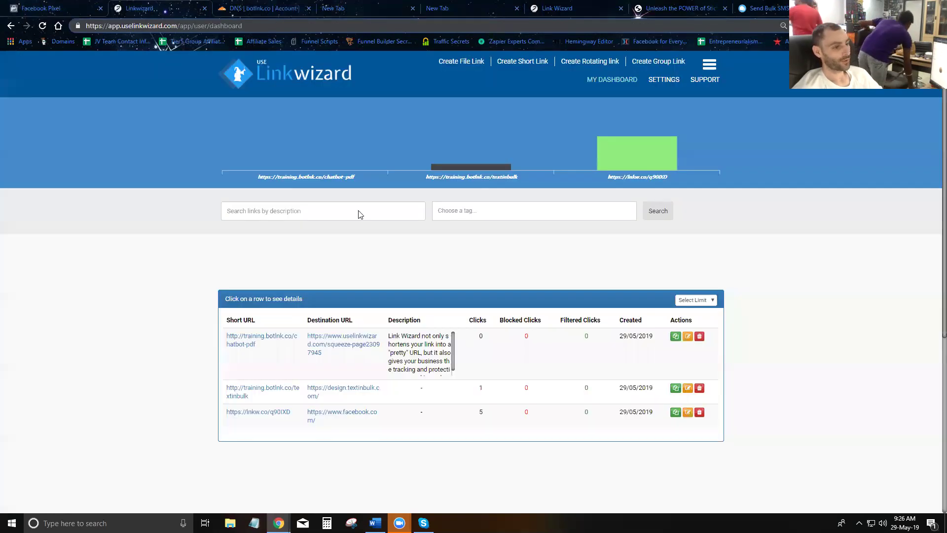
left_click(624, 80)
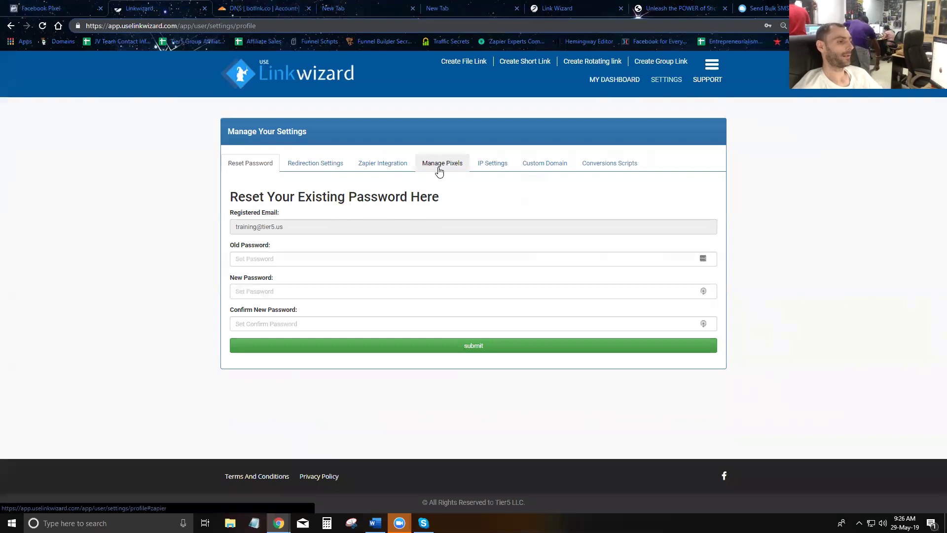
left_click(444, 170)
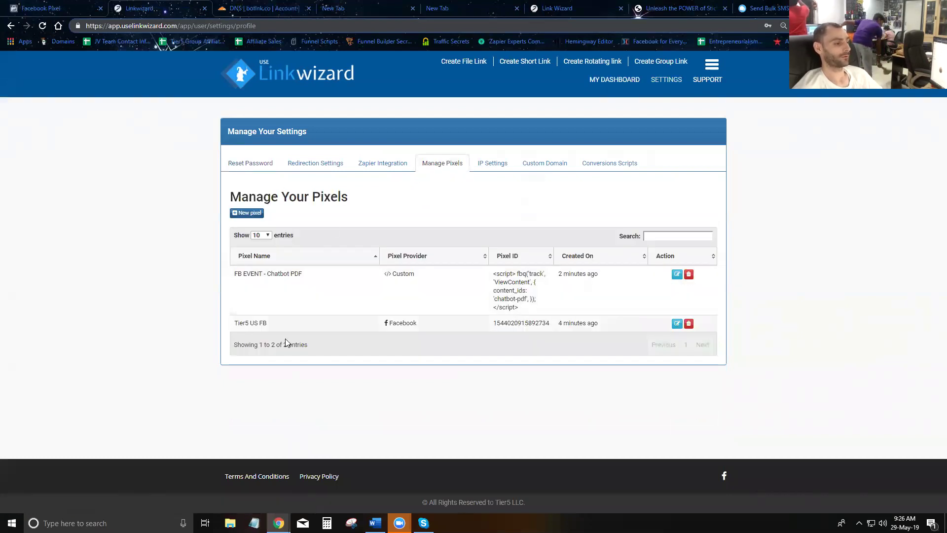